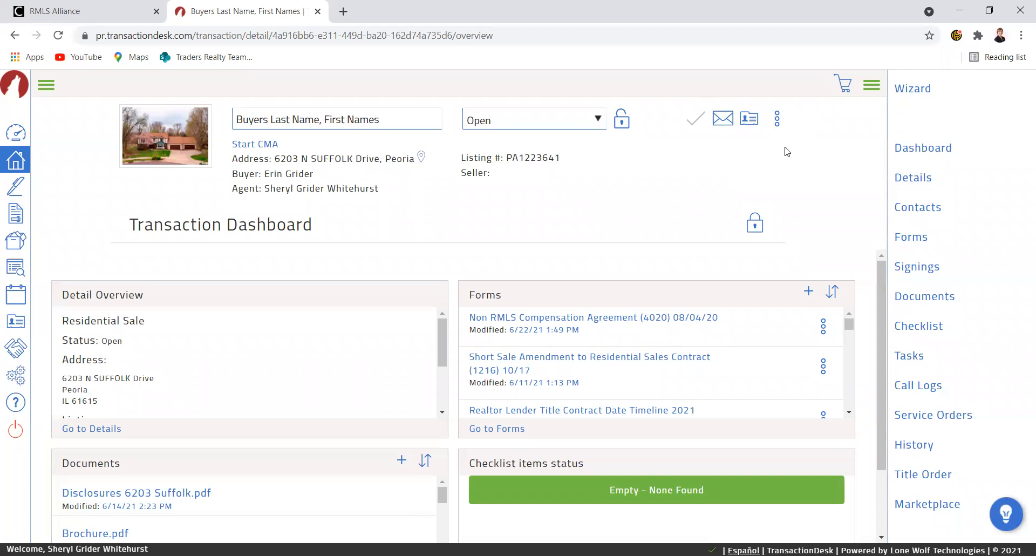
# Import Residential MLS listing PA1225922, removing the existing listing agents and sellers.
pyautogui.click(777, 117)
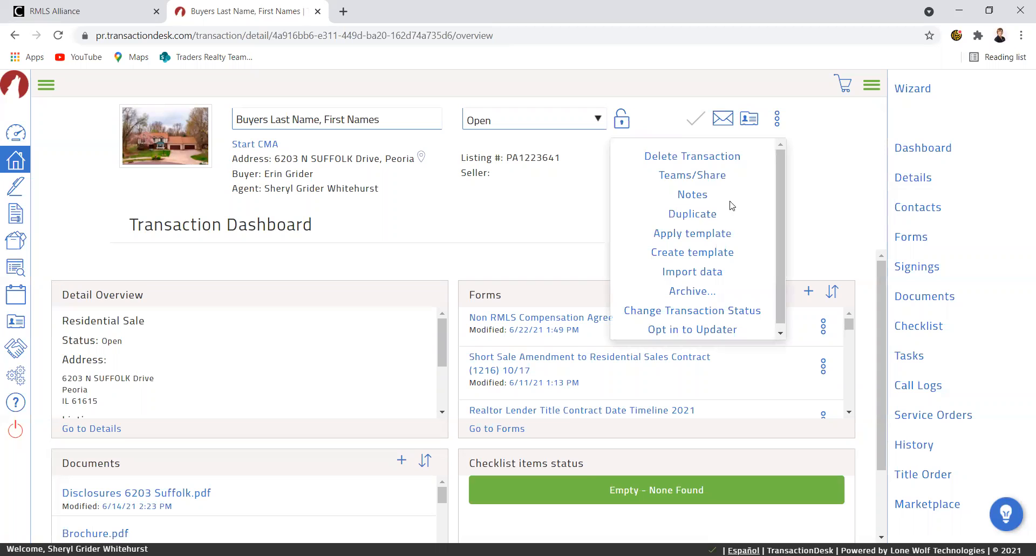
pyautogui.click(705, 276)
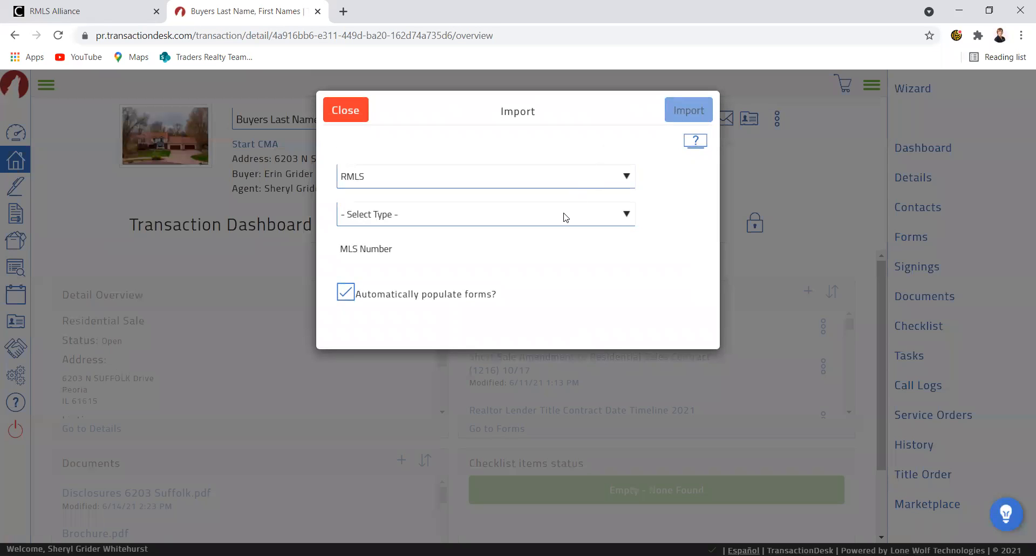
pyautogui.click(566, 217)
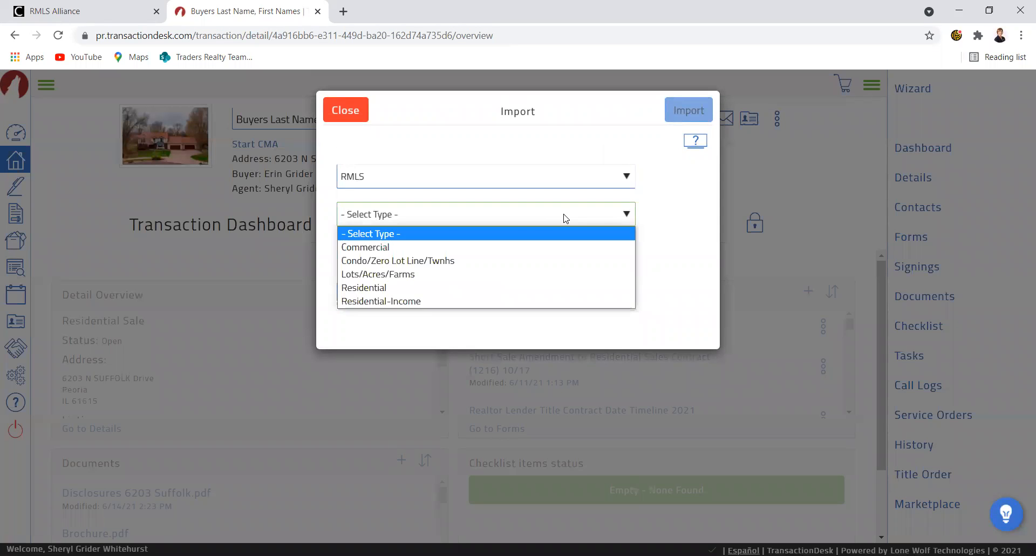
pyautogui.click(392, 288)
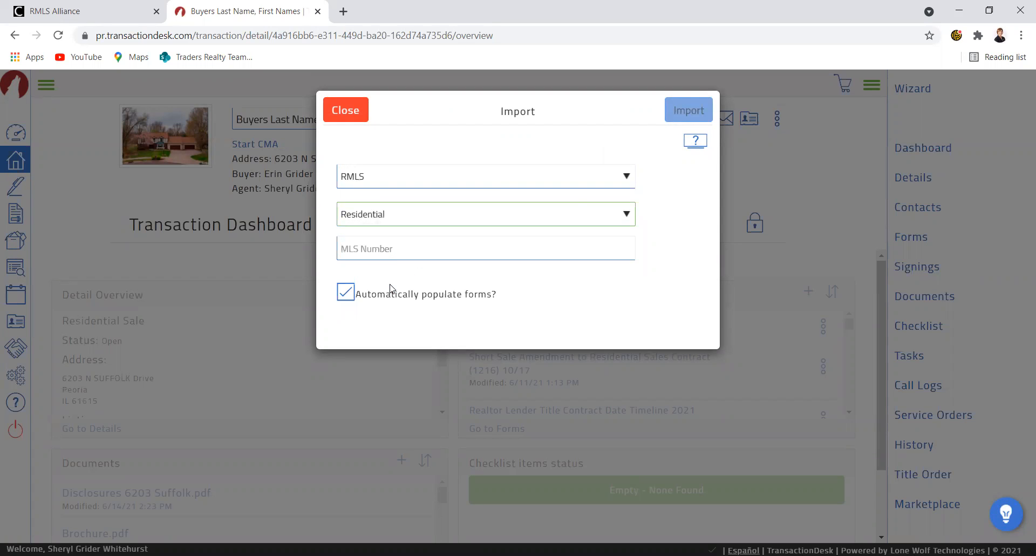
pyautogui.click(395, 251)
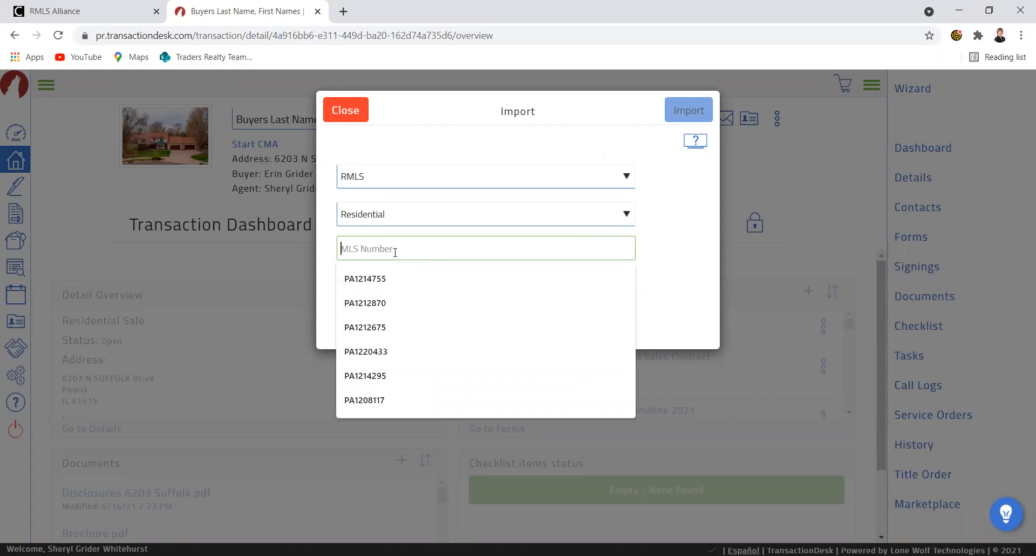
pyautogui.write('PA')
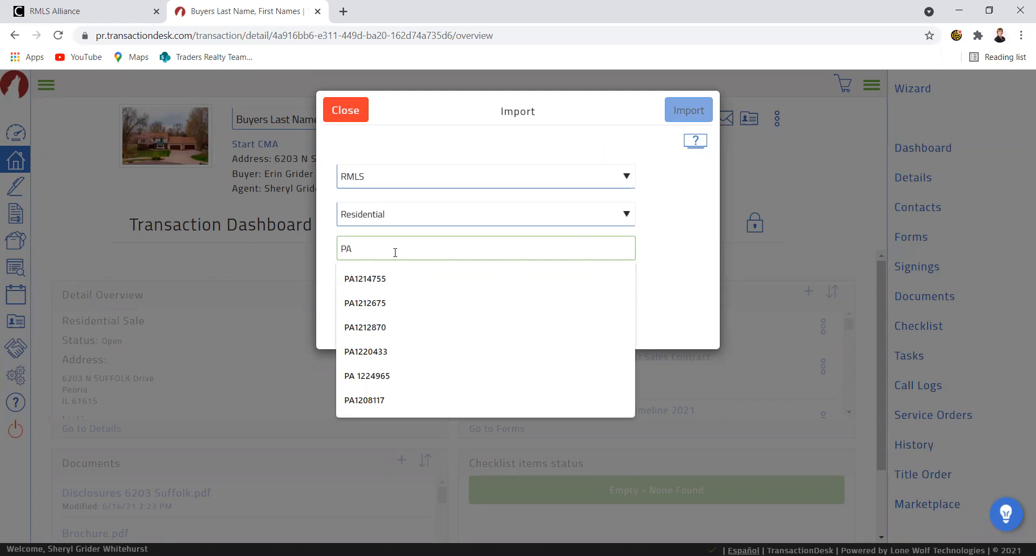
pyautogui.write('122592')
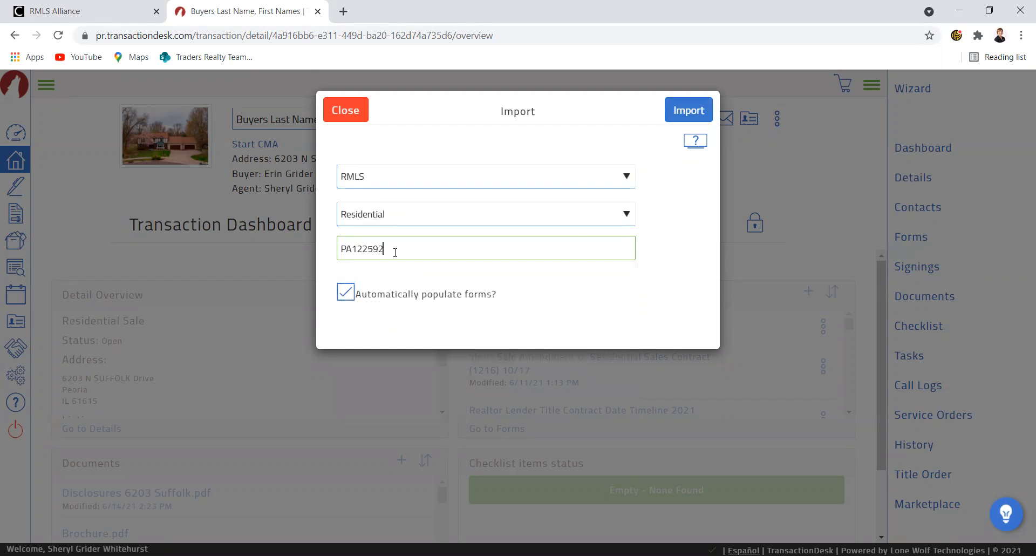
pyautogui.write('2')
pyautogui.click(689, 110)
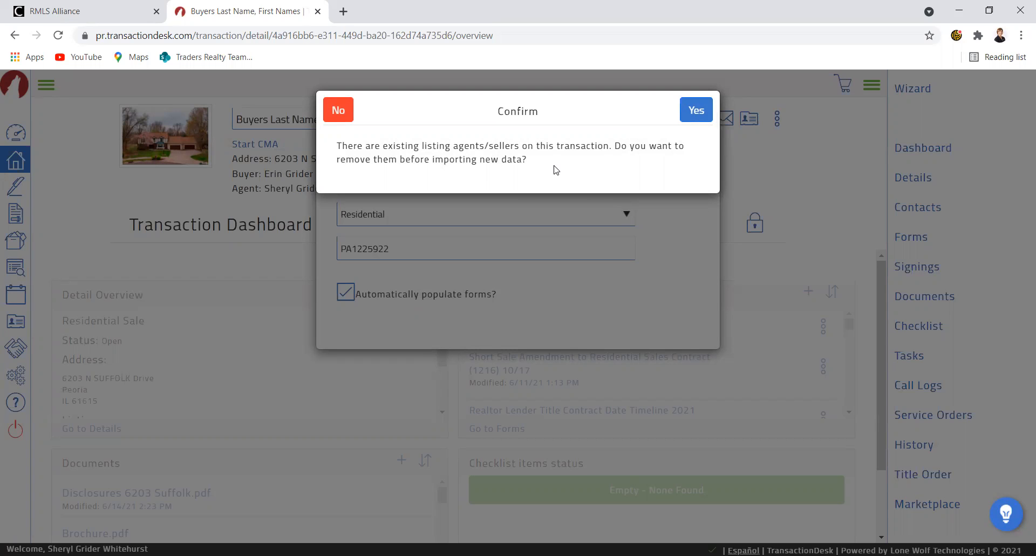
pyautogui.click(702, 114)
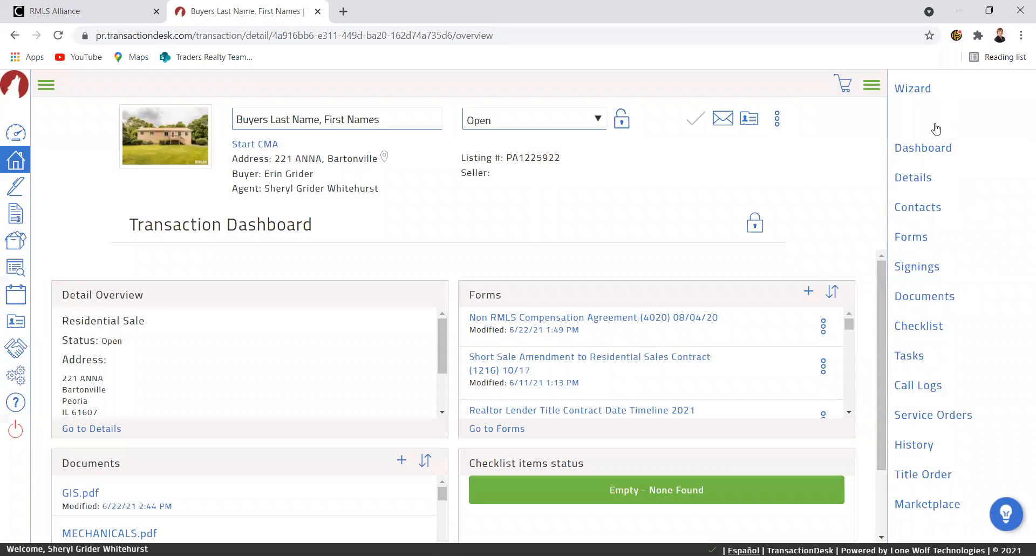
# Review the transaction's contacts: listing agents, brokers, two buyers and the closing coordinator.
pyautogui.click(924, 208)
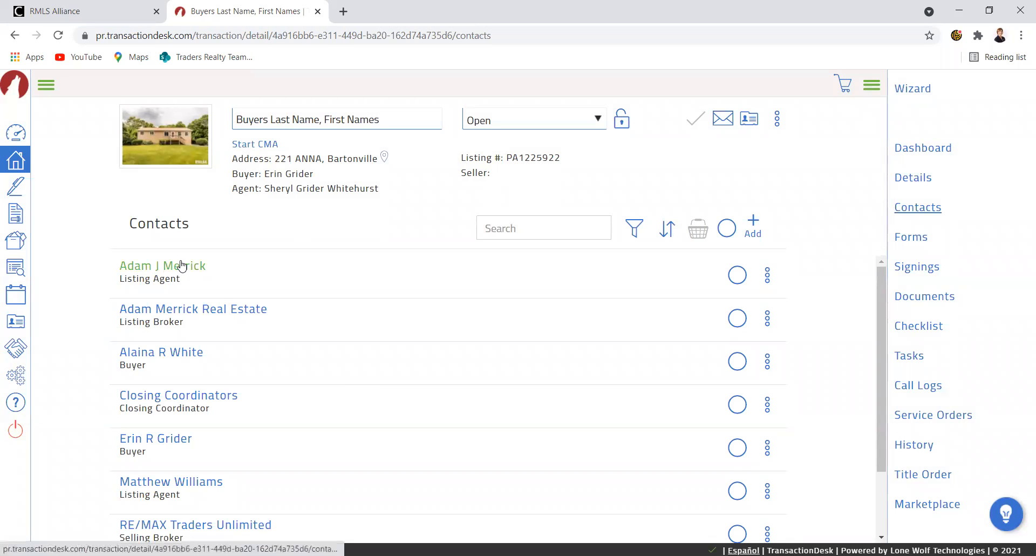
pyautogui.scroll(-2, 348, 412)
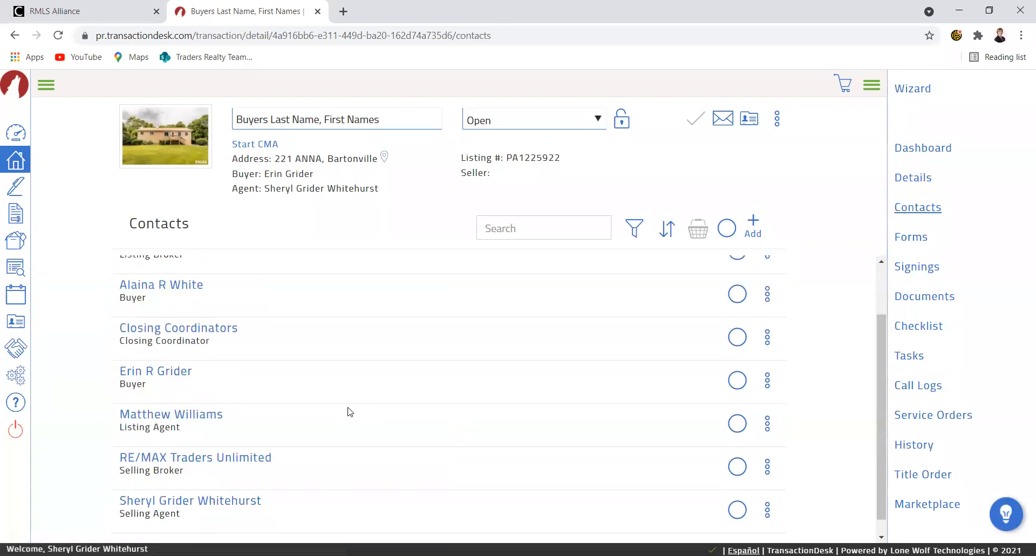
pyautogui.scroll(-1, 272, 423)
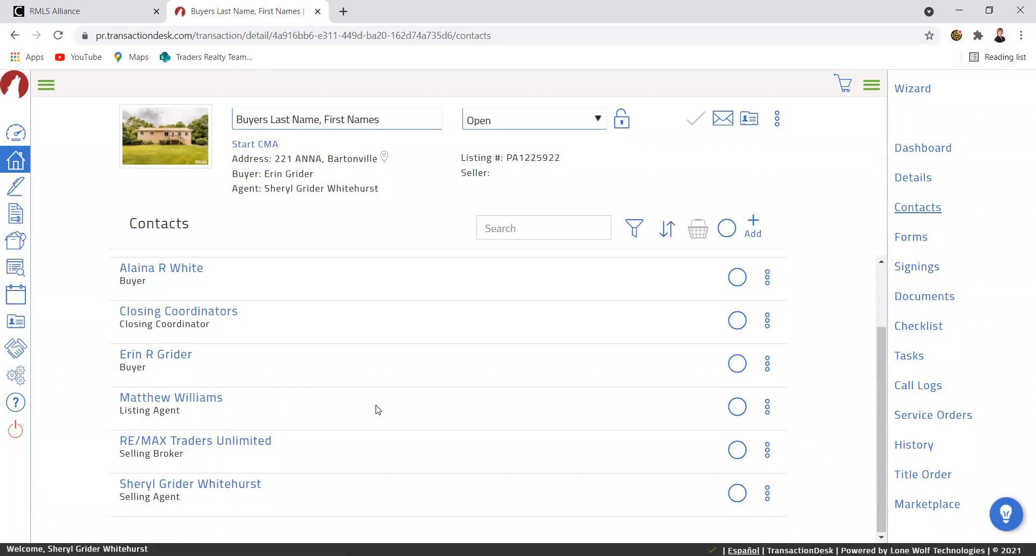
pyautogui.scroll(2, 378, 410)
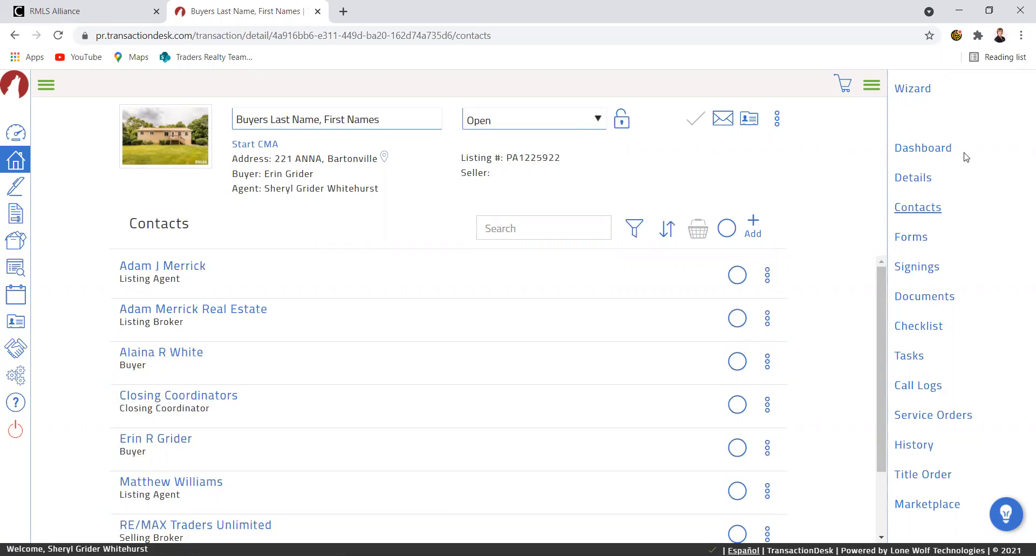
# Enter a Purchase Price of 120000 and a Deposit of 1000 under Purchase Information.
pyautogui.click(927, 180)
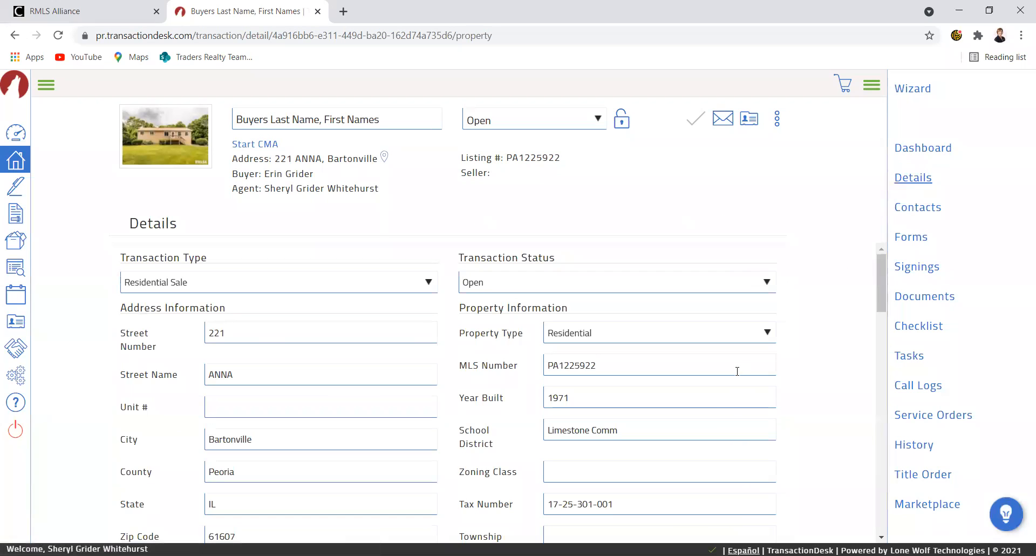
pyautogui.scroll(-5, 735, 367)
pyautogui.scroll(-4, 736, 367)
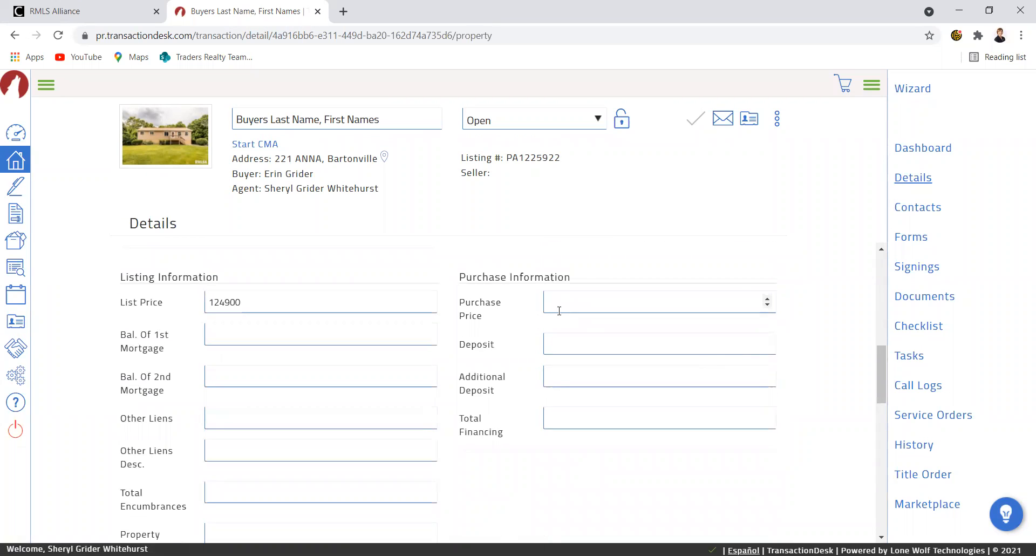
pyautogui.scroll(-10, 562, 312)
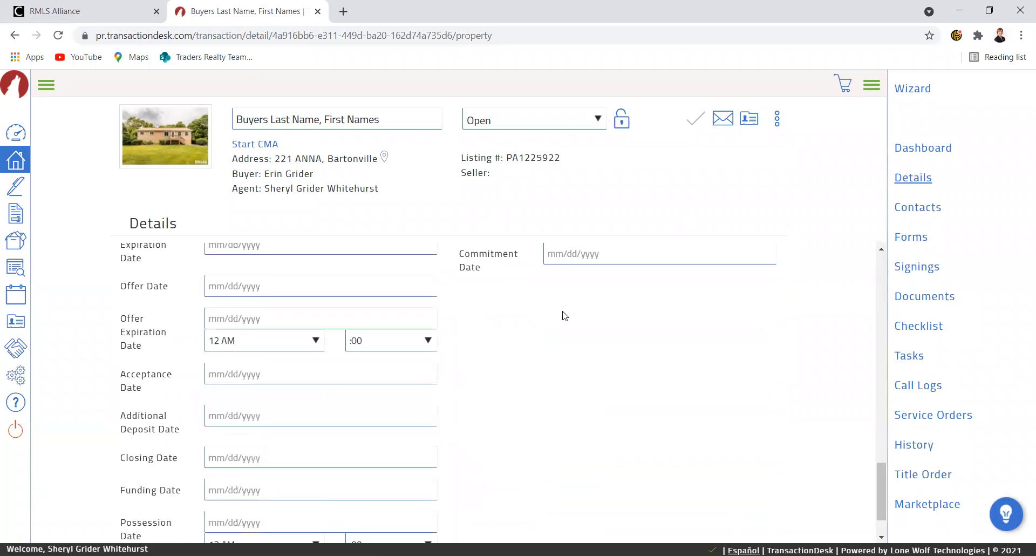
pyautogui.scroll(12, 564, 316)
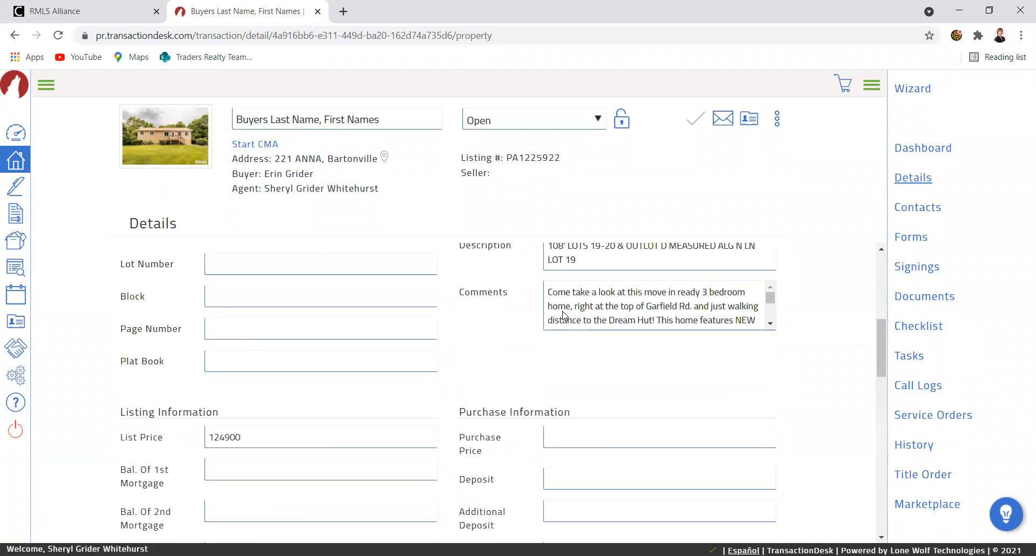
pyautogui.scroll(-1, 563, 310)
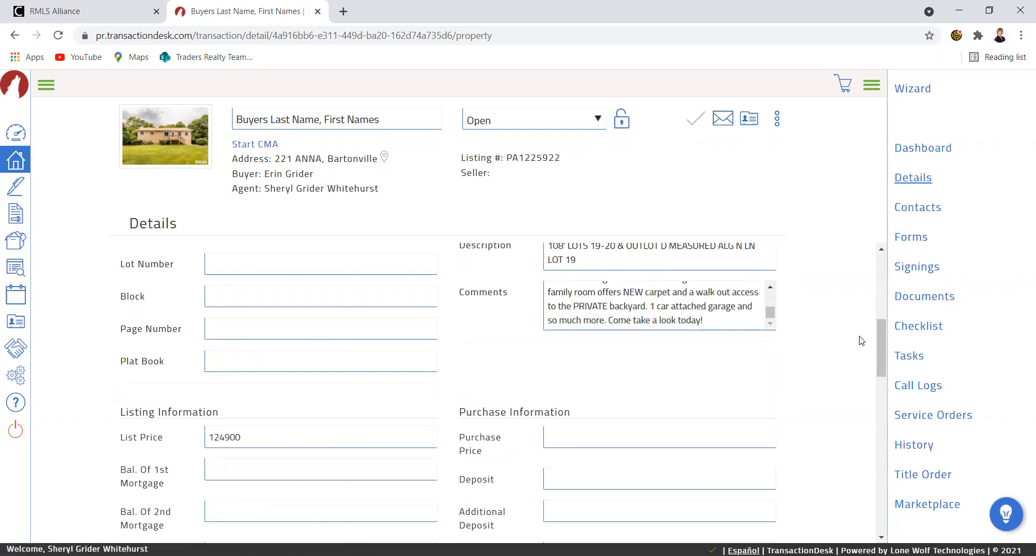
pyautogui.scroll(-2, 860, 339)
pyautogui.click(568, 304)
pyautogui.write('1200')
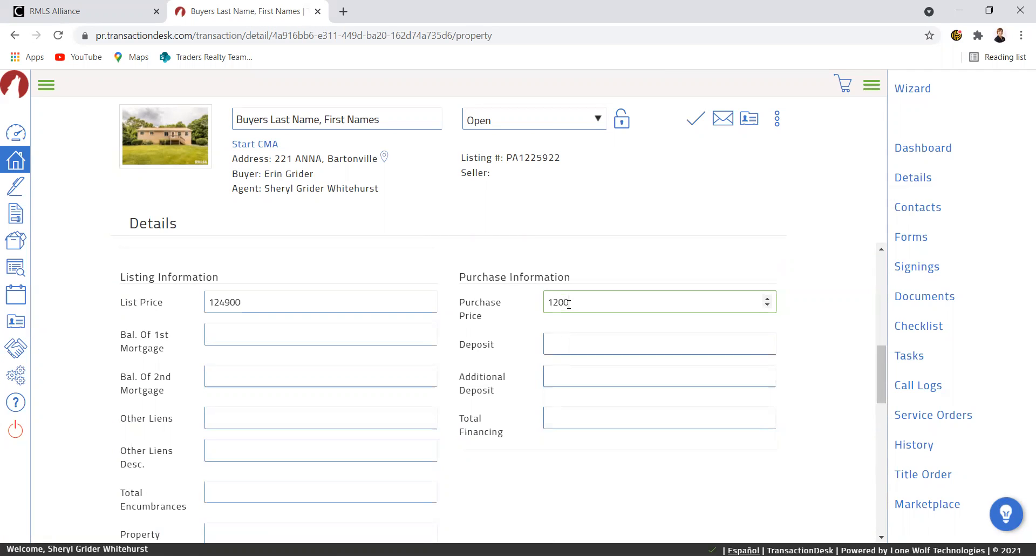
pyautogui.write('00')
pyautogui.click(569, 336)
pyautogui.write('1')
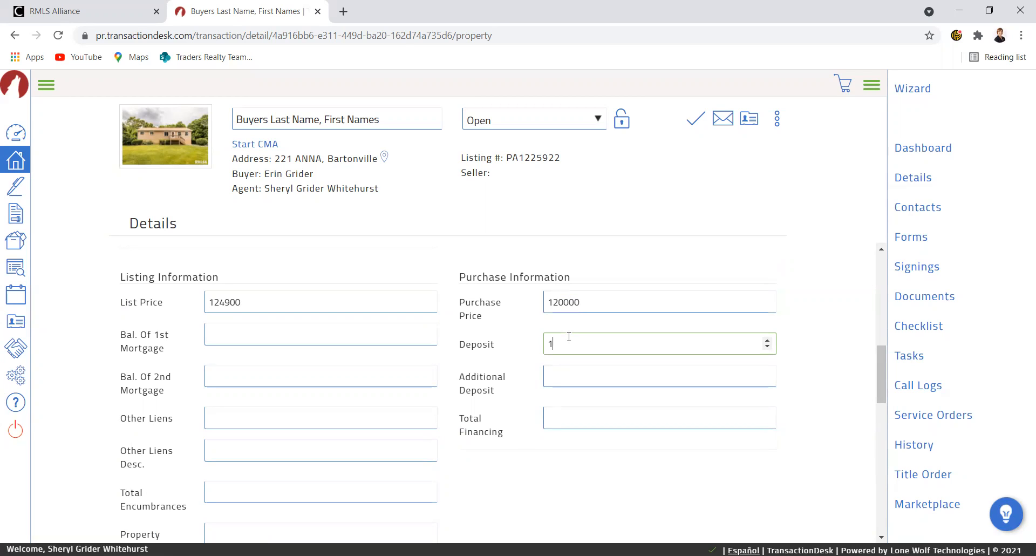
pyautogui.write('000')
pyautogui.click(577, 487)
# Set the offer date to June 22, 2021 and offer expiration to June 23, 2021 at 5 PM.
pyautogui.scroll(-3, 578, 475)
pyautogui.scroll(-10, 577, 462)
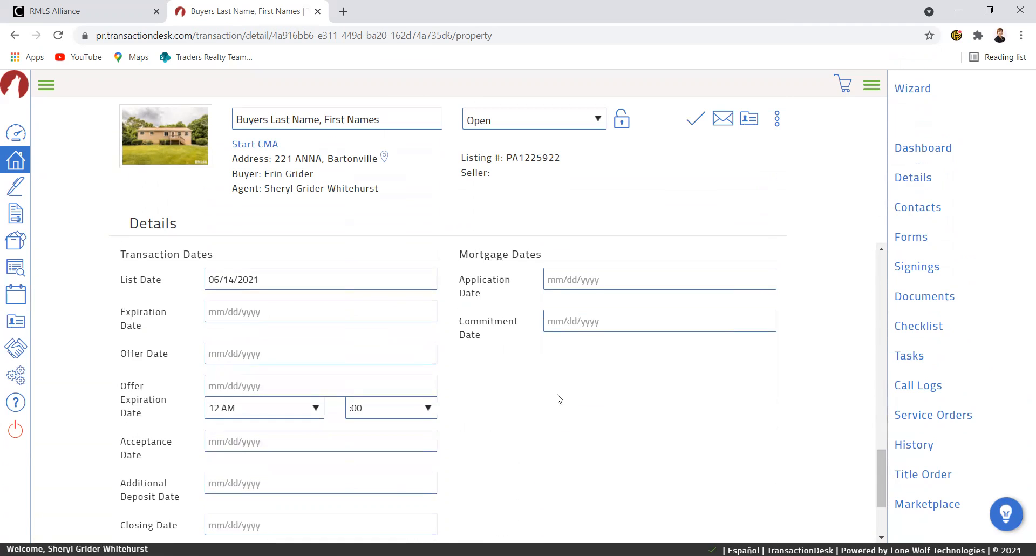
pyautogui.click(235, 285)
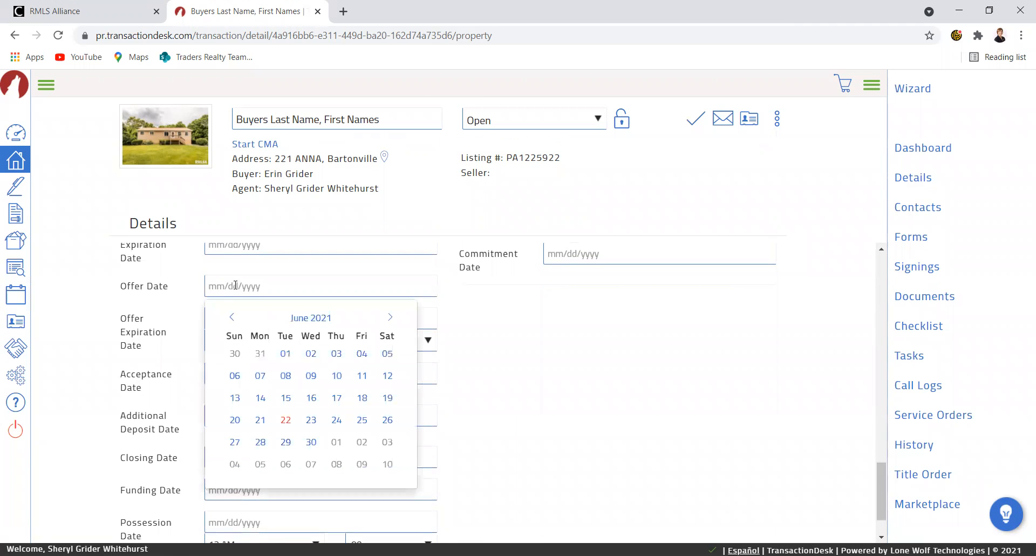
pyautogui.click(286, 419)
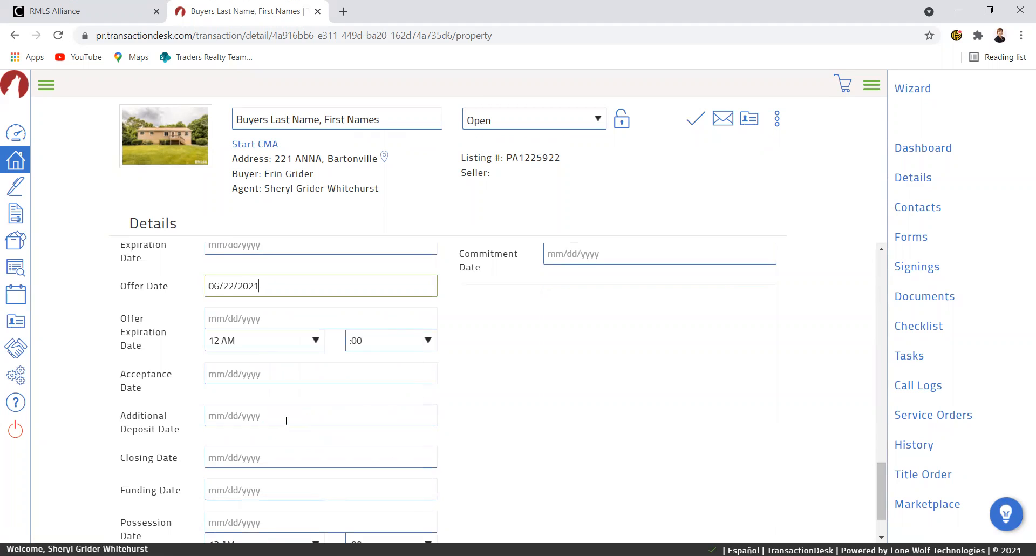
pyautogui.click(236, 315)
pyautogui.click(312, 454)
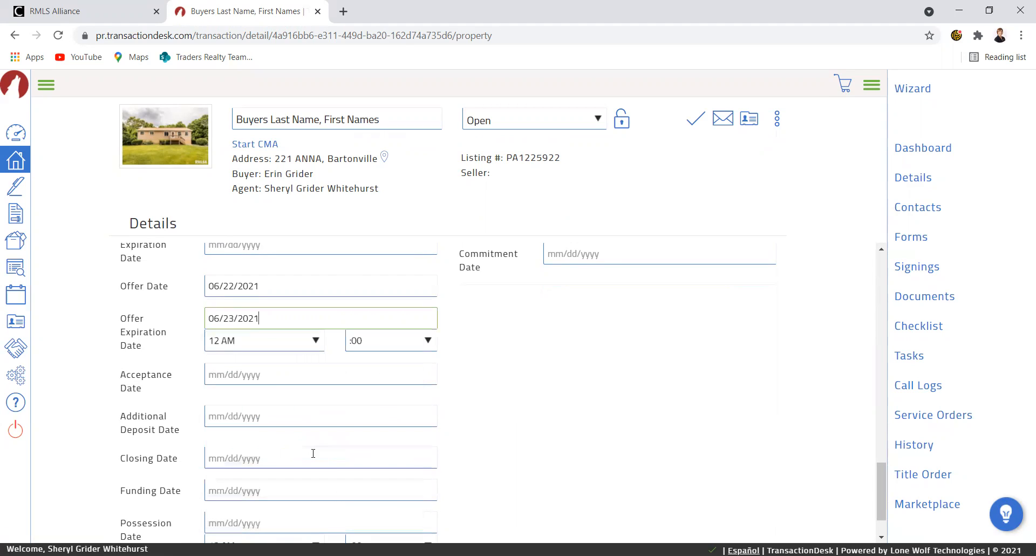
pyautogui.click(316, 341)
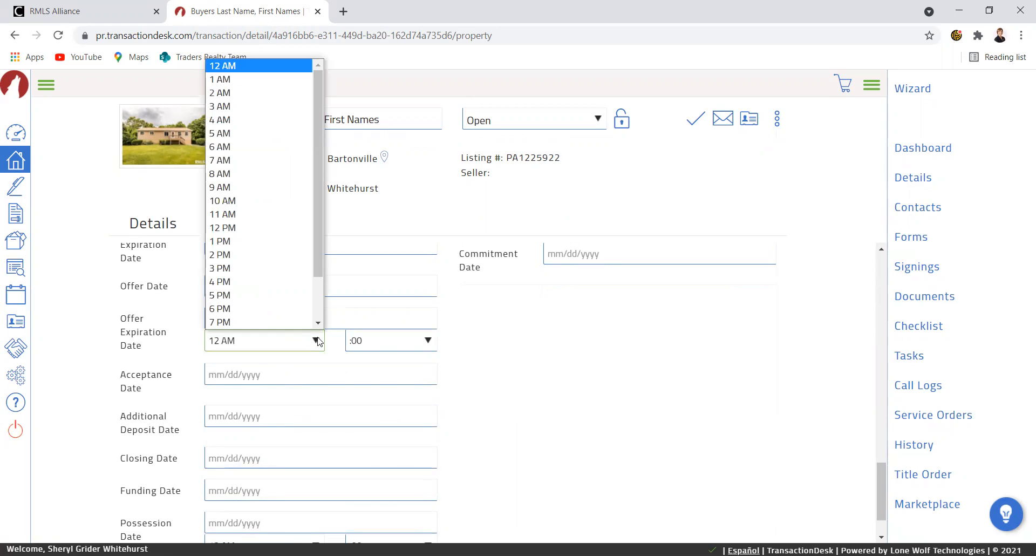
pyautogui.scroll(-1, 289, 316)
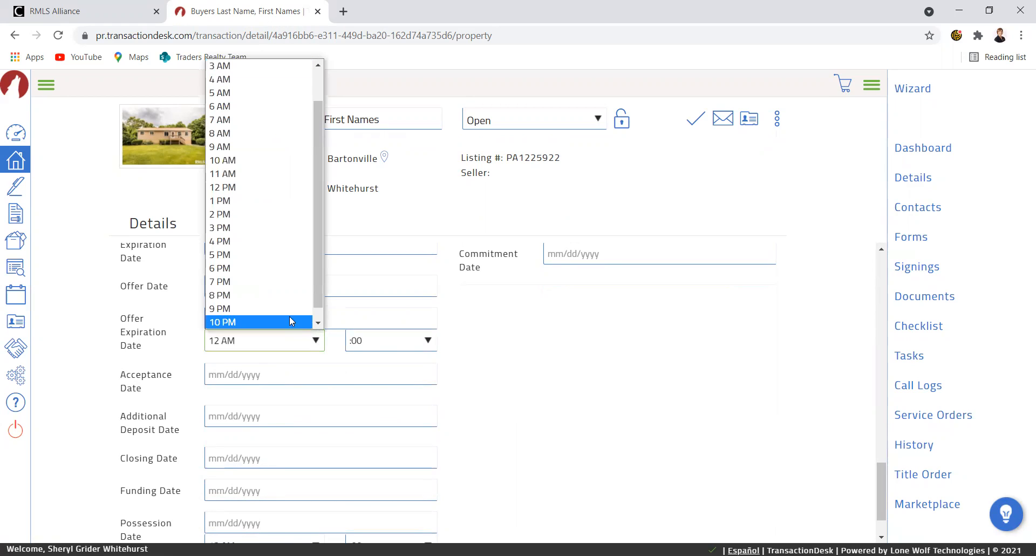
pyautogui.click(265, 254)
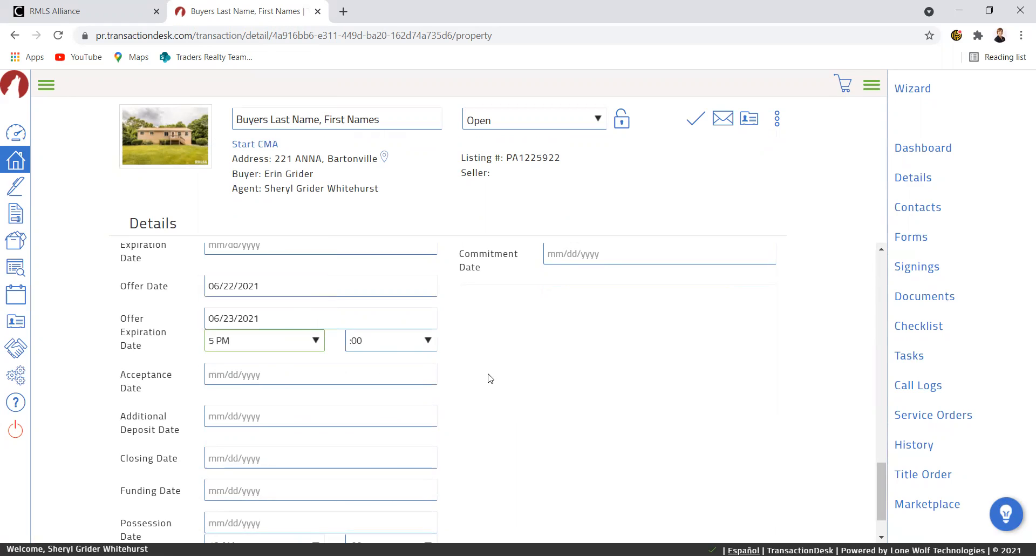
# Set closing to July 29, 2021 and funding to July 23, 2021, save, and open Forms.
pyautogui.scroll(-1, 495, 362)
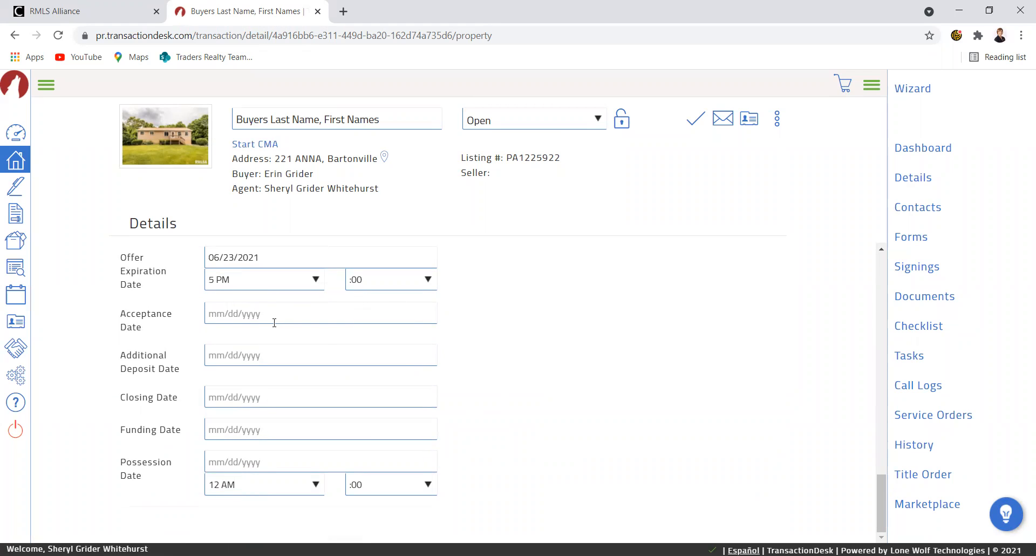
pyautogui.click(215, 391)
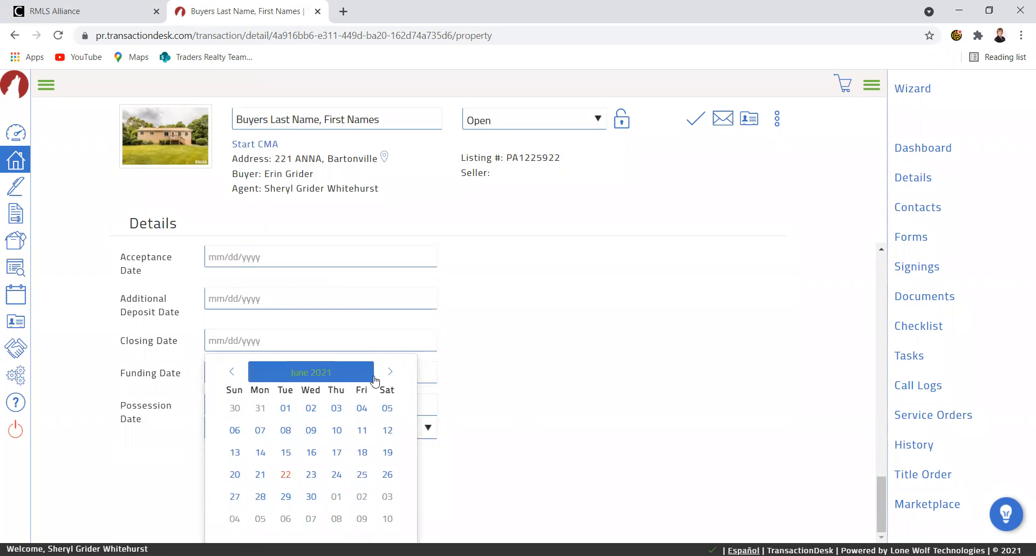
pyautogui.click(392, 372)
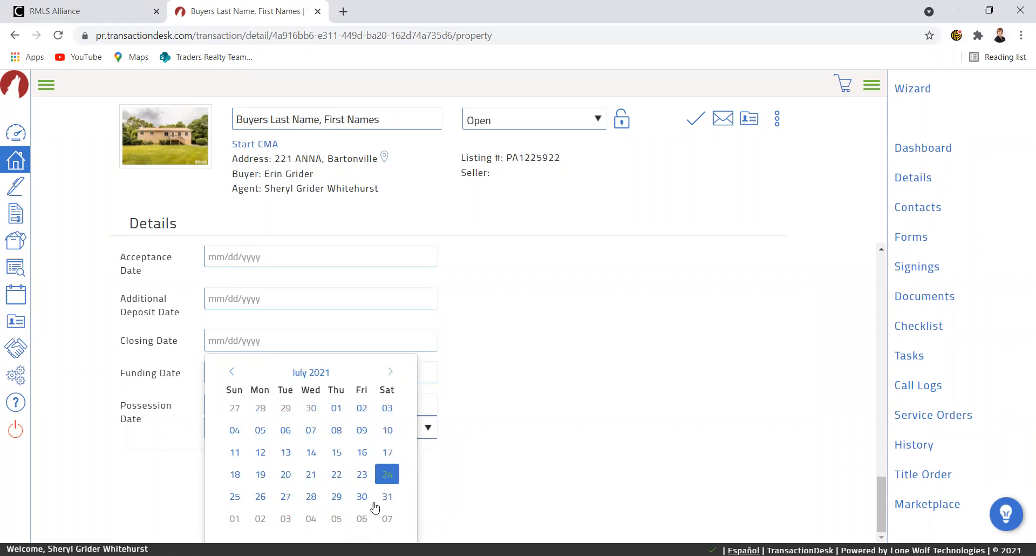
pyautogui.click(336, 496)
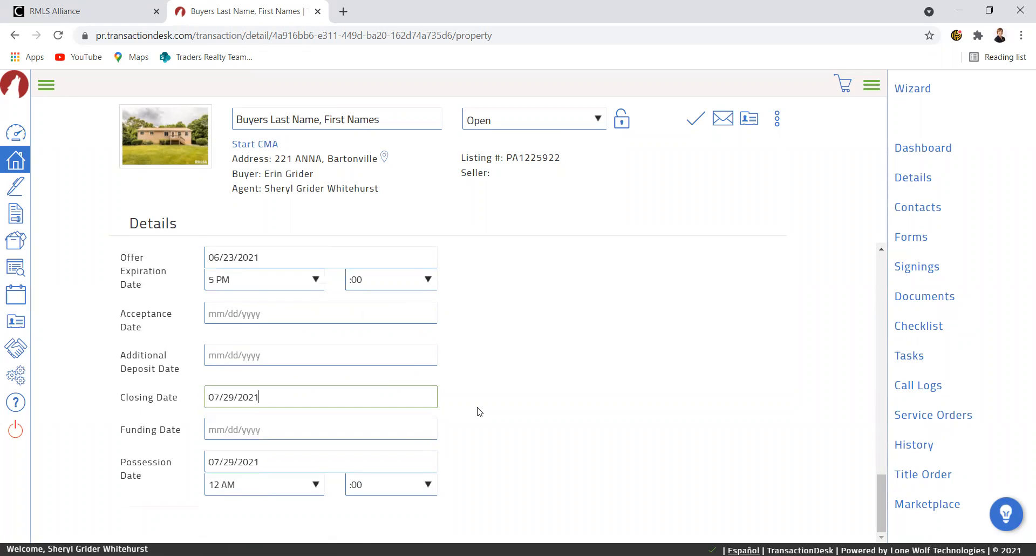
pyautogui.click(254, 430)
pyautogui.click(390, 385)
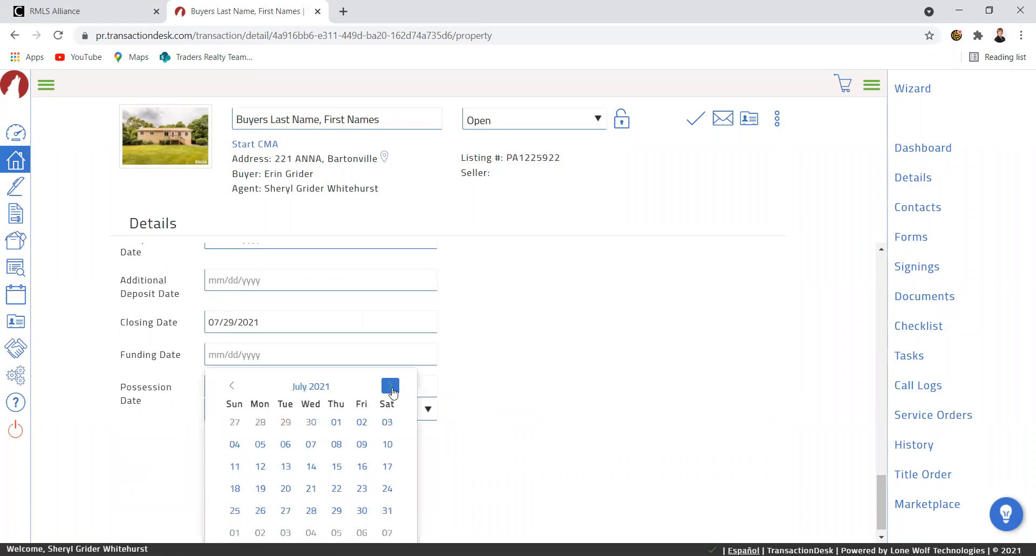
pyautogui.click(361, 488)
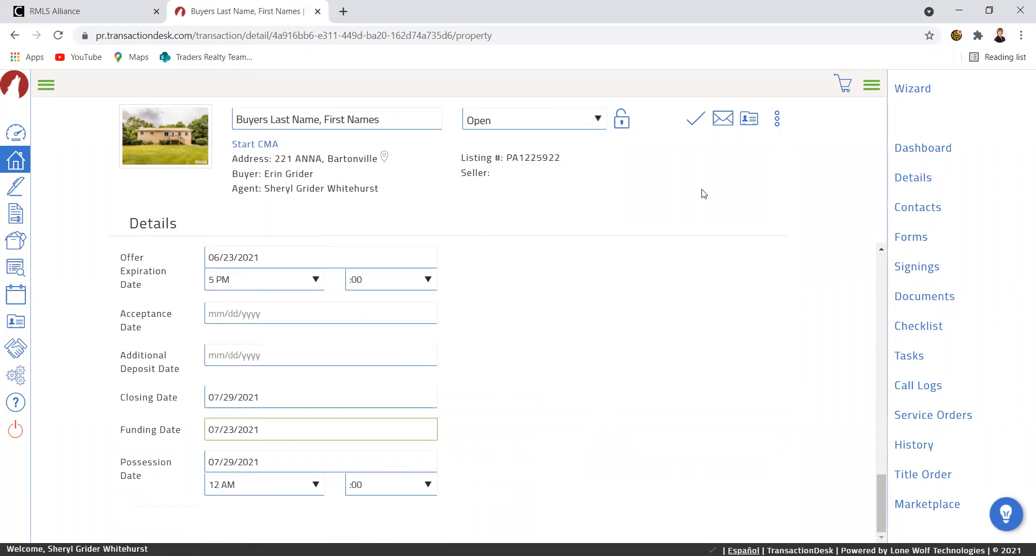
pyautogui.click(697, 122)
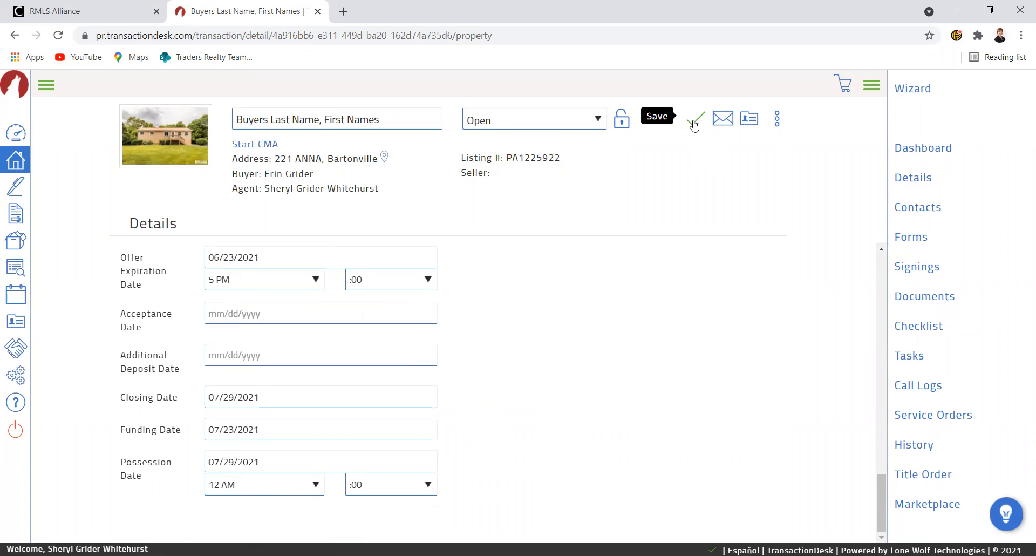
pyautogui.click(695, 124)
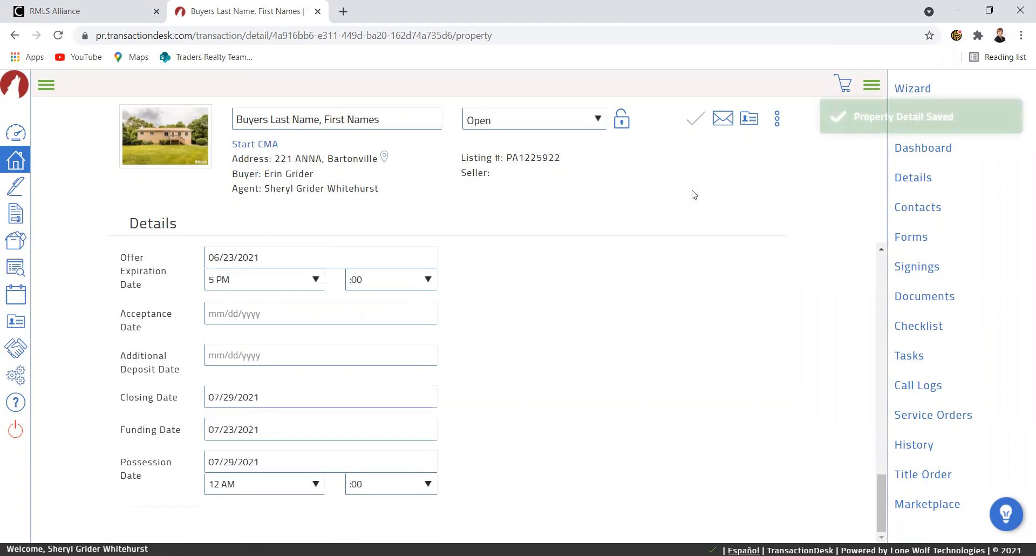
pyautogui.click(923, 242)
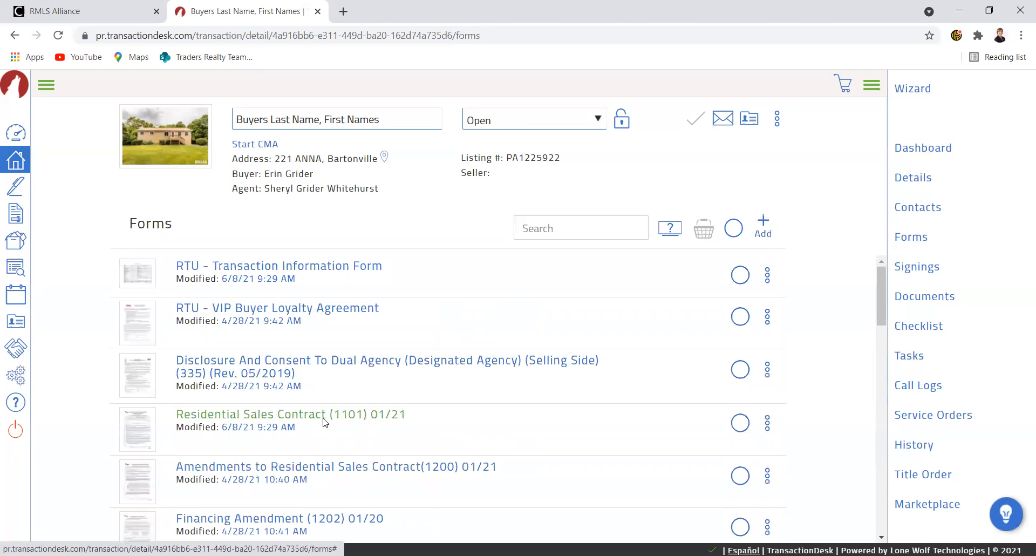
# Open the Residential Sales Contract (1101) and enter an approximate lot size of 100 X 200.
pyautogui.click(326, 422)
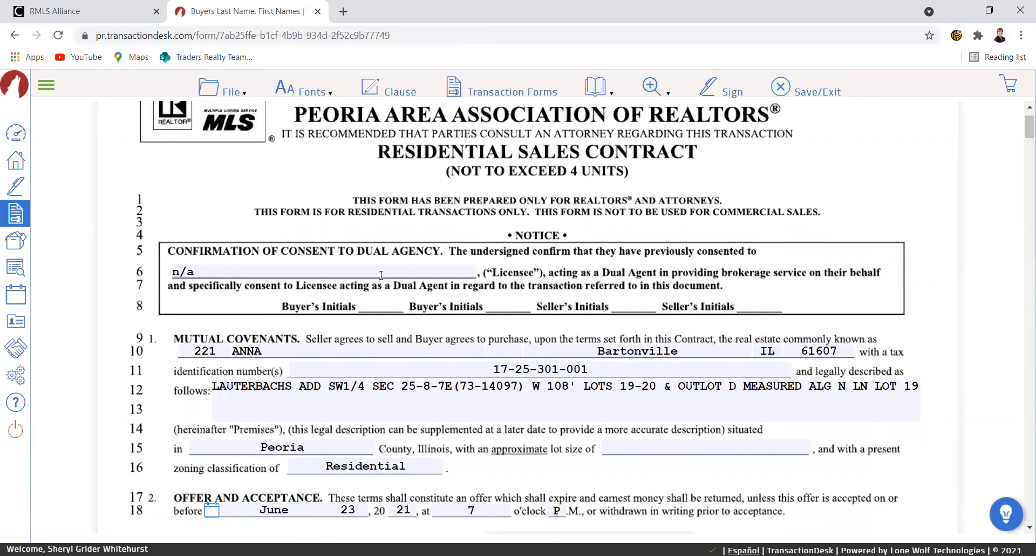
pyautogui.scroll(-3, 381, 274)
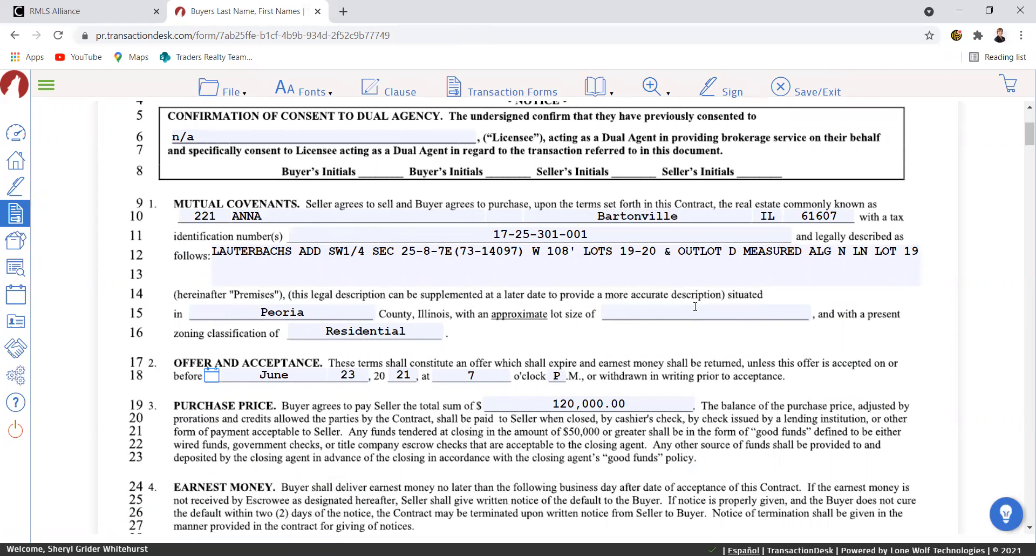
pyautogui.click(641, 305)
pyautogui.write('100 X 200')
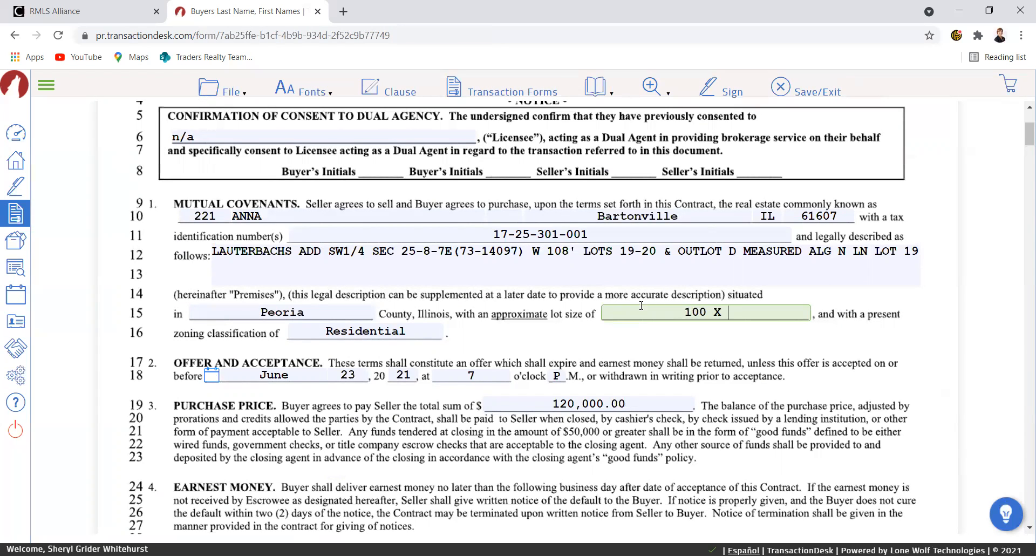
pyautogui.click(640, 345)
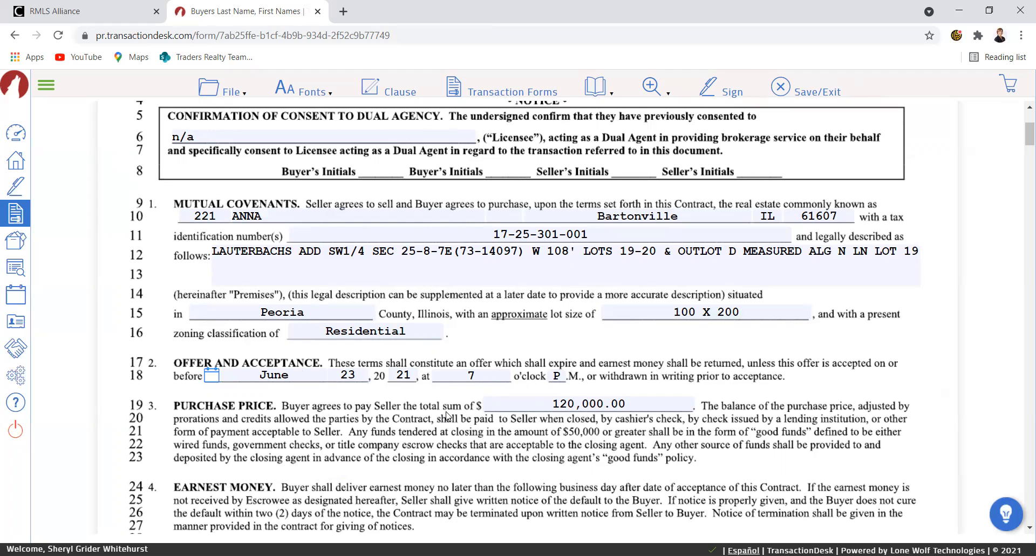
pyautogui.scroll(-5, 536, 402)
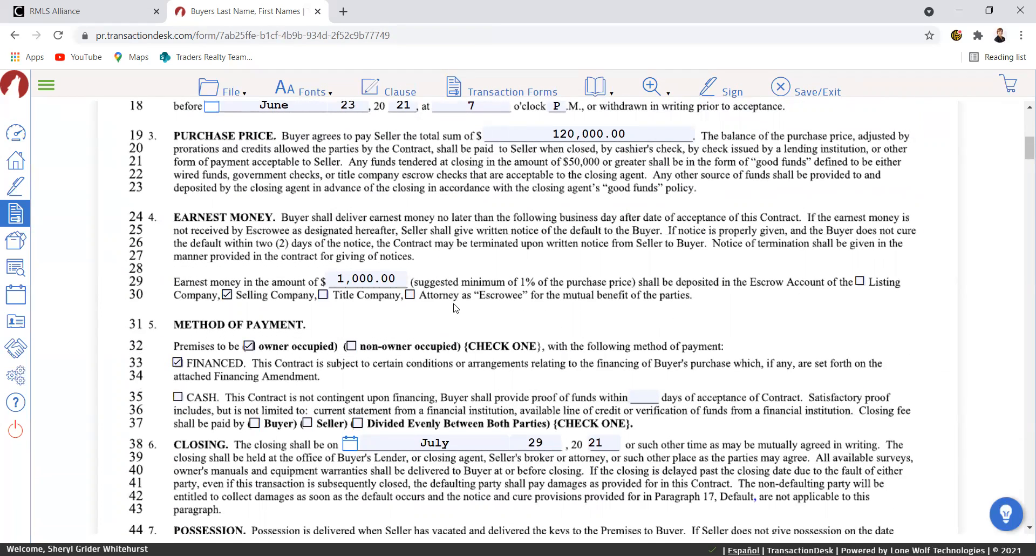
pyautogui.scroll(-1, 456, 308)
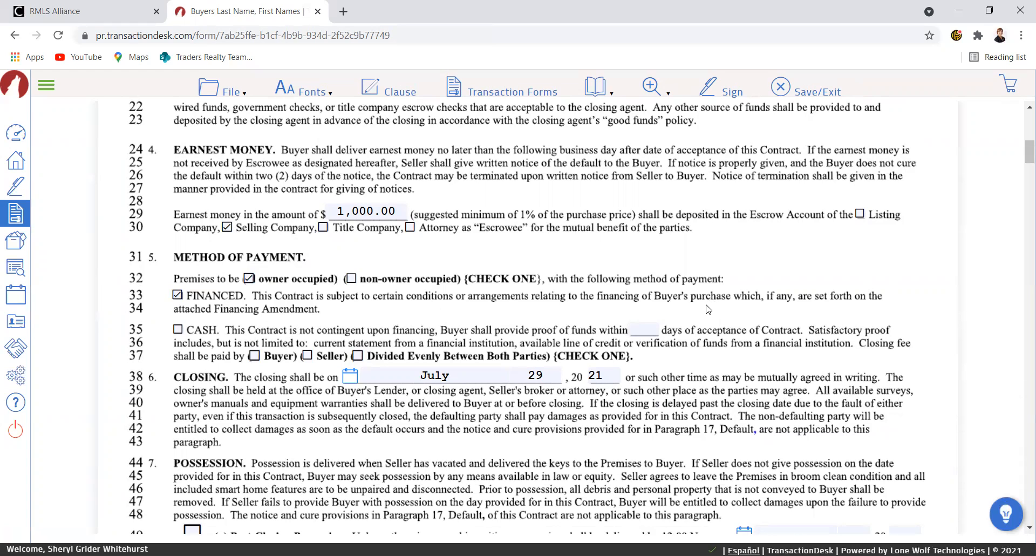
pyautogui.scroll(-3, 708, 310)
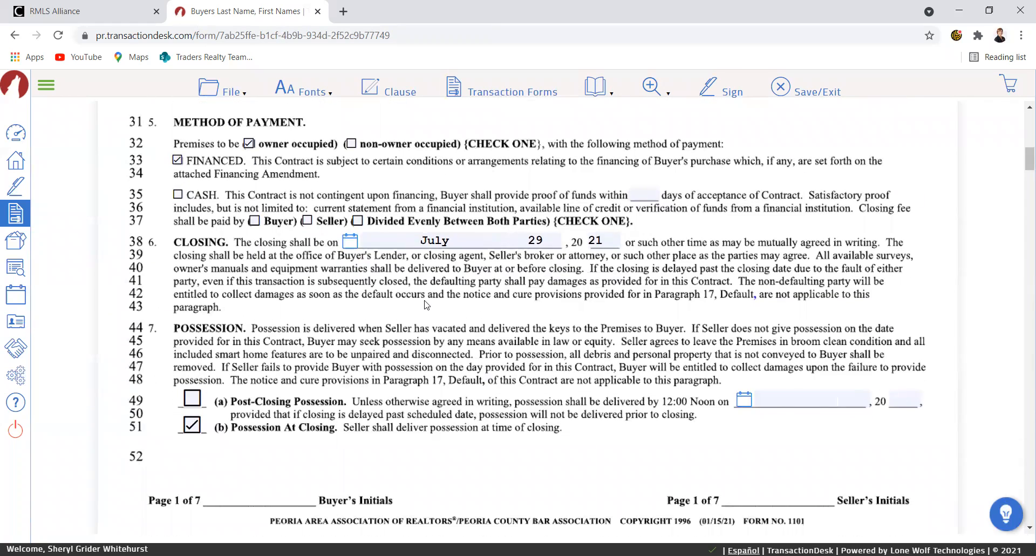
pyautogui.scroll(-10, 542, 279)
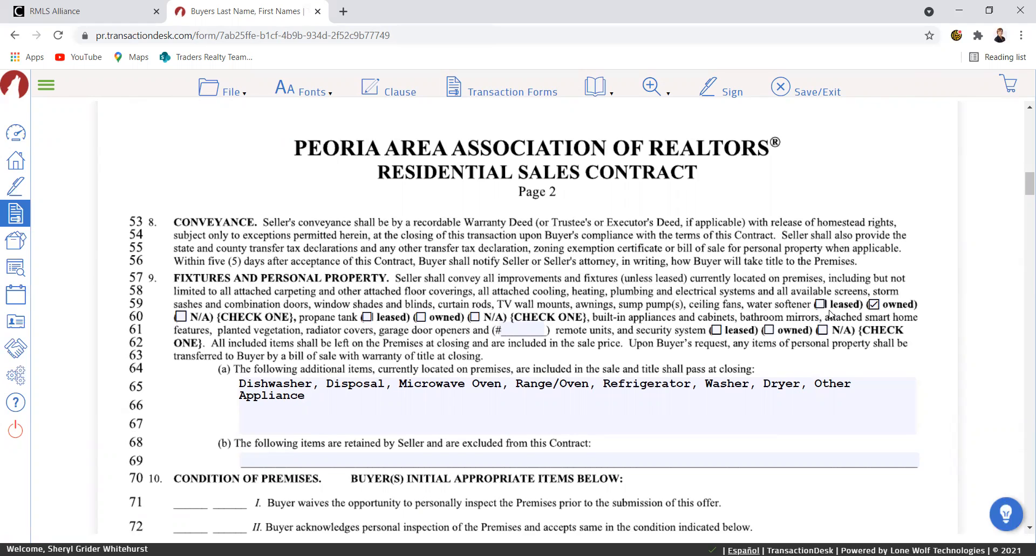
# Mark water softener, propane tank and security system N/A, set 1 remote, and remove washer, dryer, other appliance.
pyautogui.click(181, 317)
pyautogui.click(475, 318)
pyautogui.click(824, 331)
pyautogui.click(517, 330)
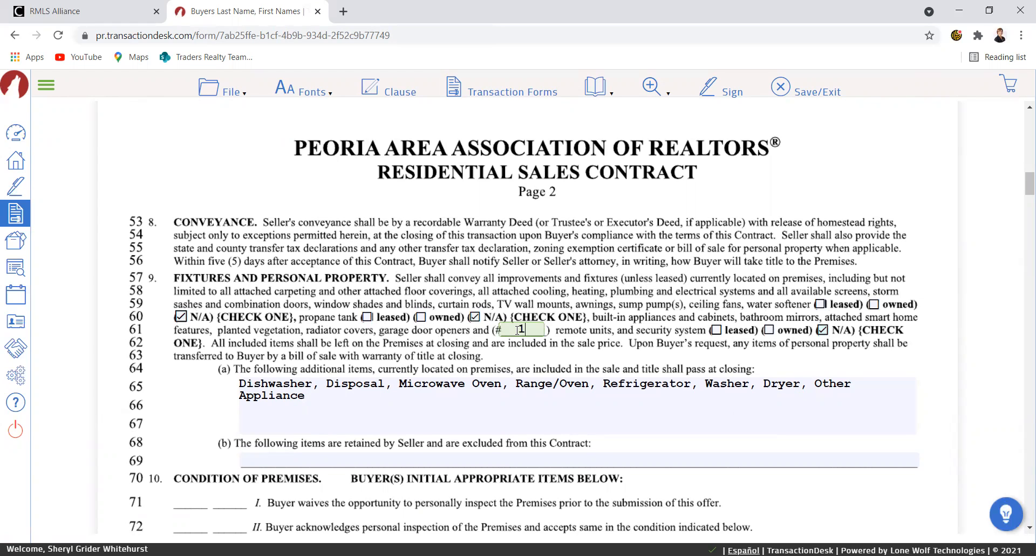
pyautogui.moveTo(712, 382); pyautogui.dragTo(850, 391)
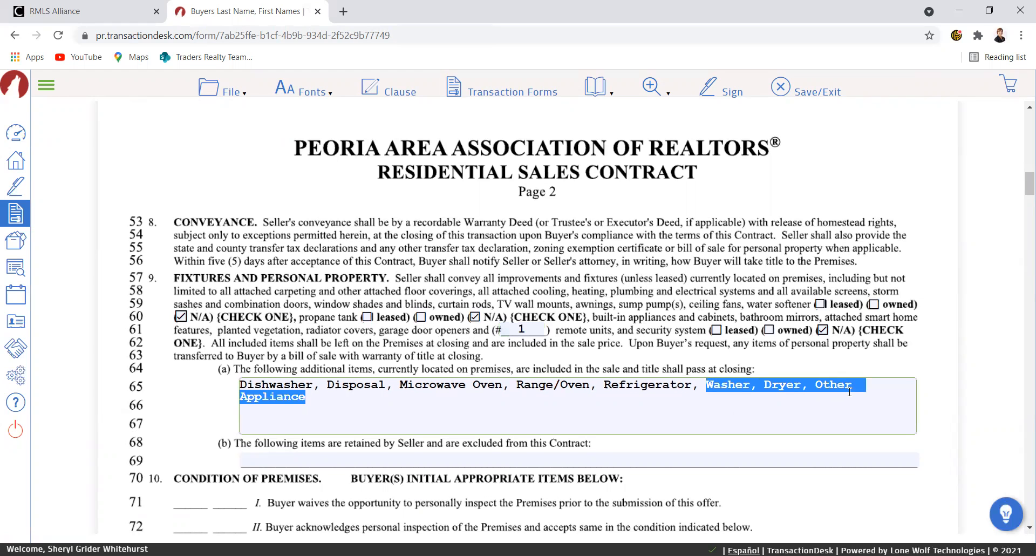
pyautogui.press('BackSpace')
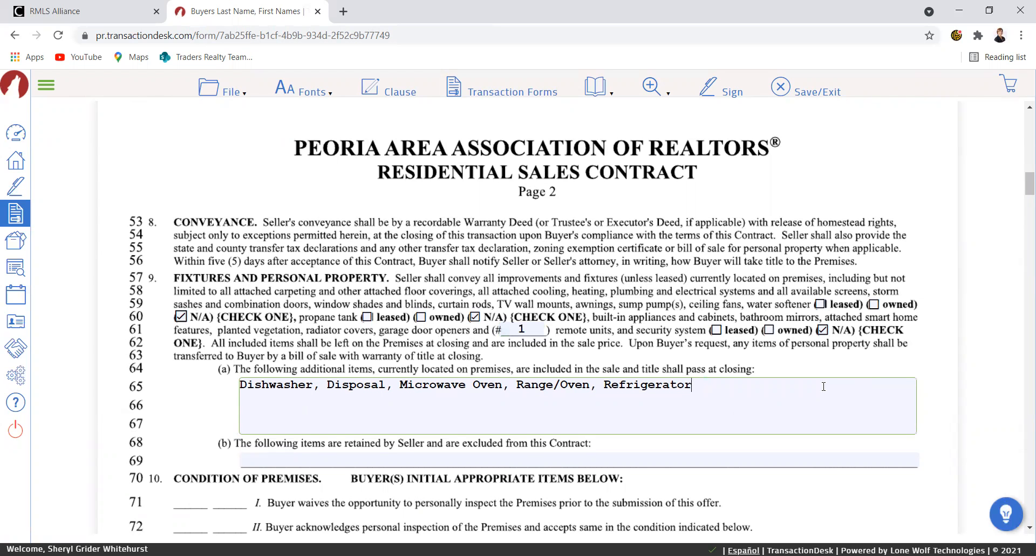
# Enter 'Non' in the working-order exceptions field.
pyautogui.scroll(-4, 730, 382)
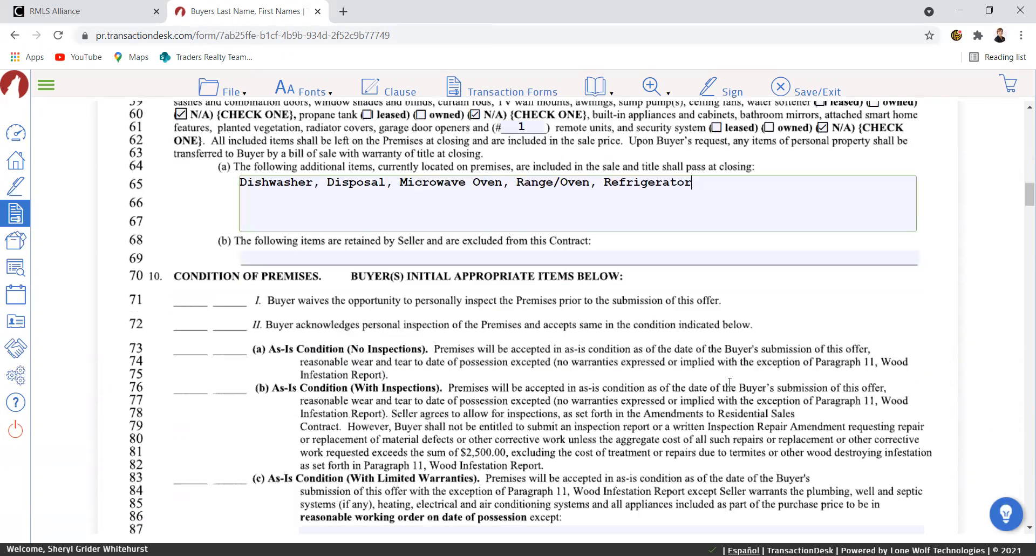
pyautogui.scroll(-5, 730, 385)
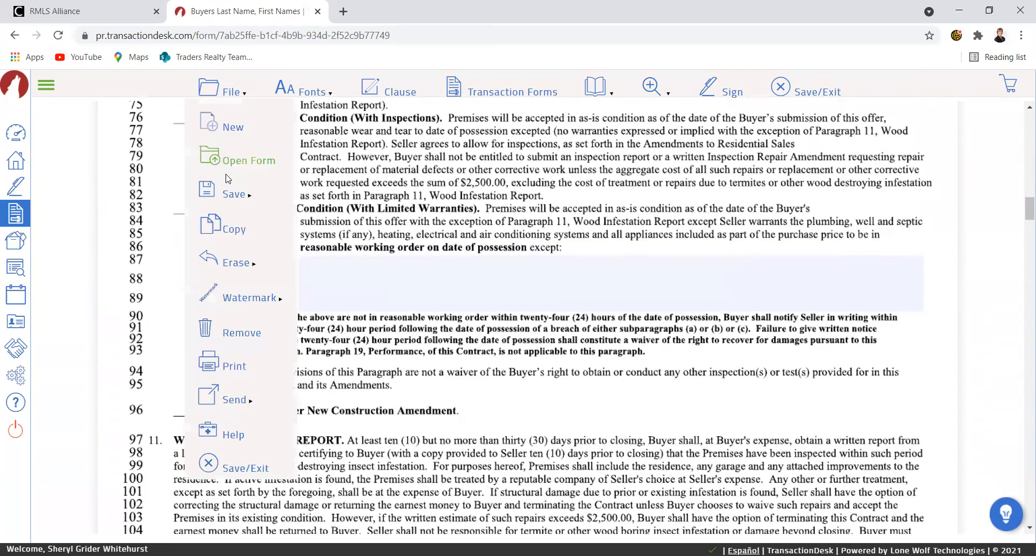
pyautogui.click(324, 265)
pyautogui.write('None')
# Enter 0 for the prorations/fees dollar amounts on lines 136–139.
pyautogui.scroll(-13, 616, 272)
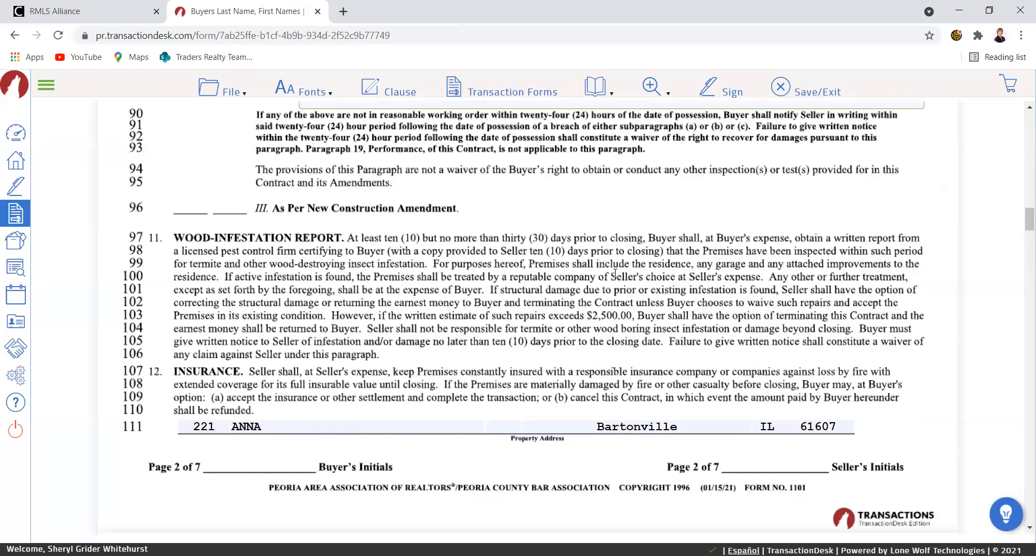
pyautogui.scroll(-4, 615, 278)
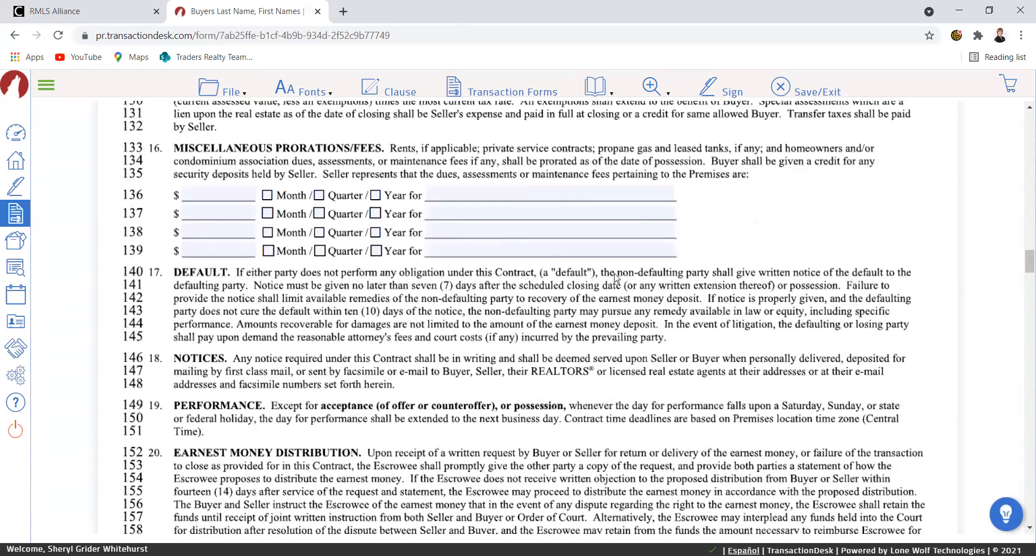
pyautogui.click(198, 194)
pyautogui.write('0')
pyautogui.click(217, 212)
pyautogui.click(221, 230)
pyautogui.write('0')
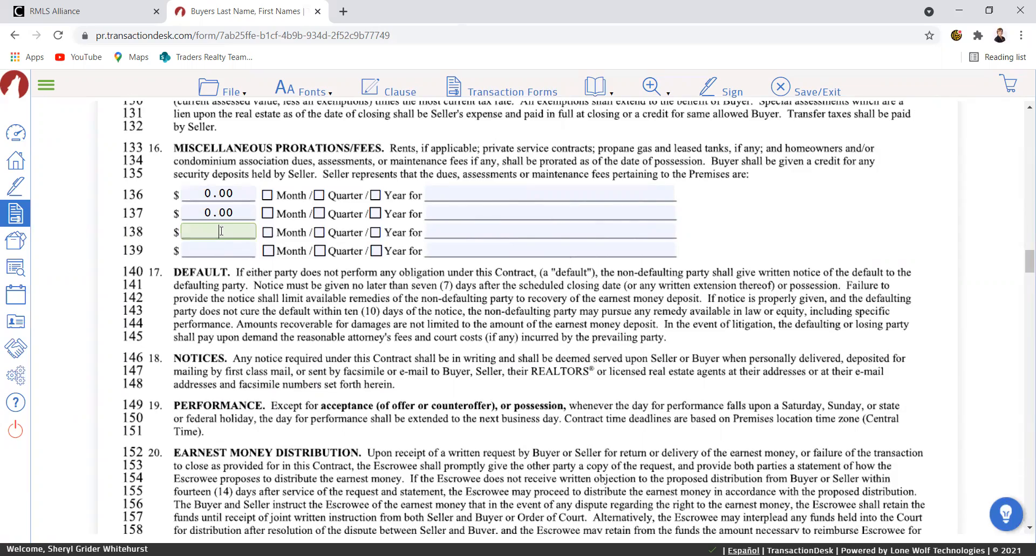
pyautogui.click(223, 250)
pyautogui.write('0')
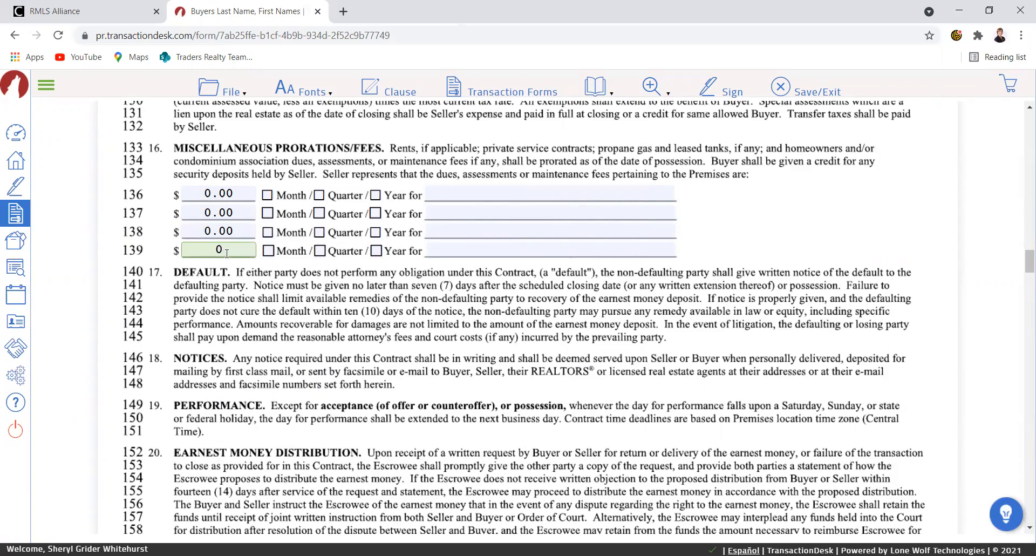
pyautogui.scroll(-10, 229, 259)
pyautogui.scroll(-12, 231, 268)
pyautogui.scroll(-10, 231, 268)
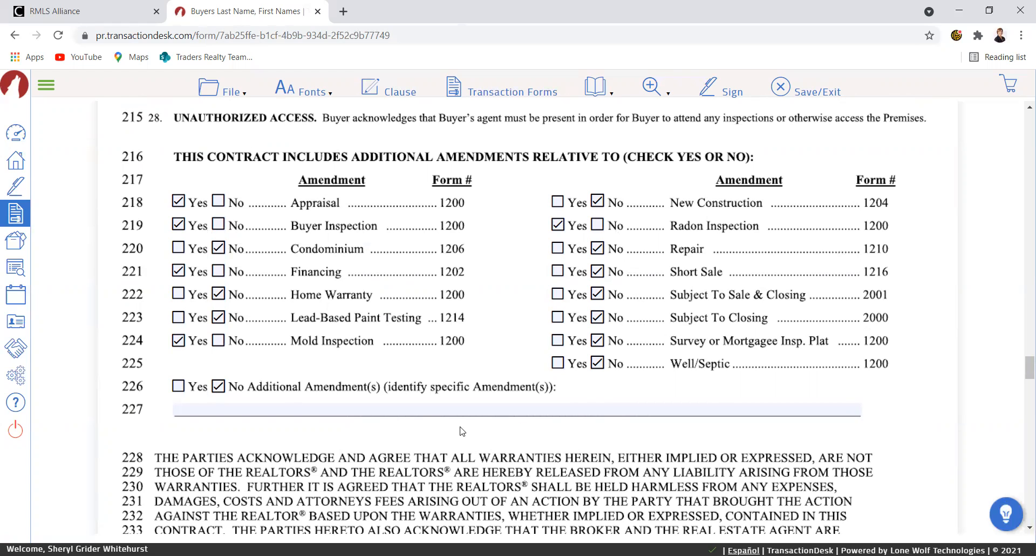
pyautogui.scroll(-13, 462, 432)
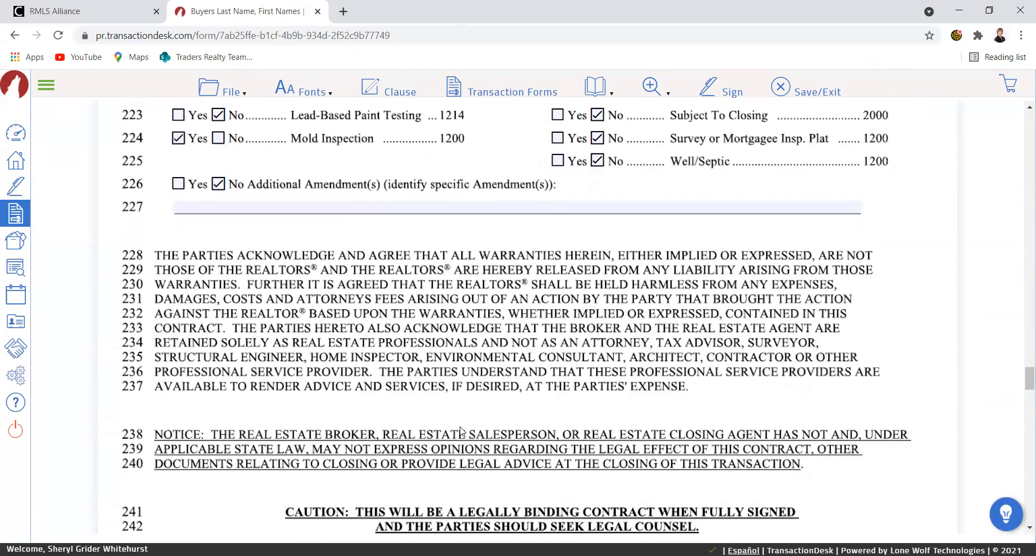
pyautogui.scroll(20, 462, 430)
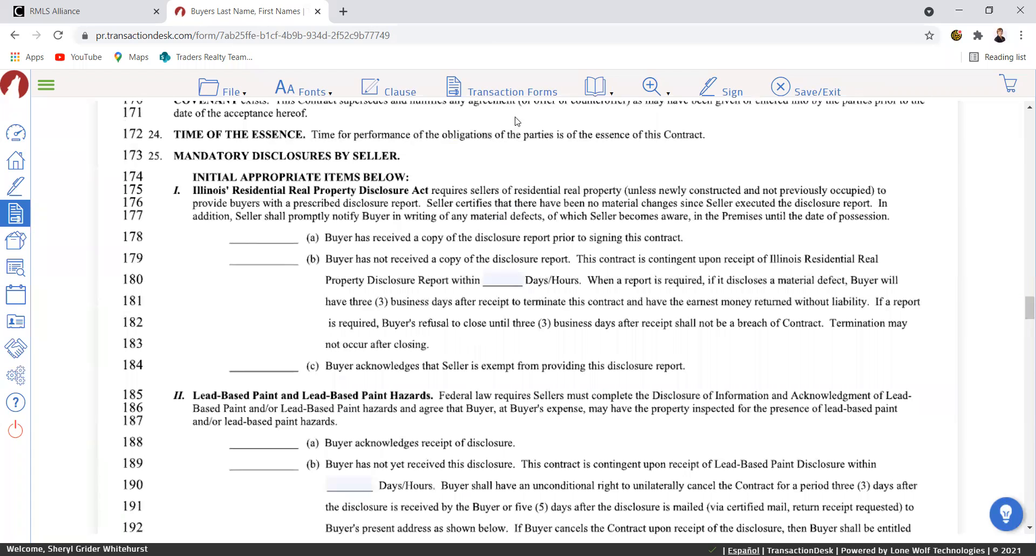
# Open the Amendments to Residential Sales Contract form.
pyautogui.click(517, 95)
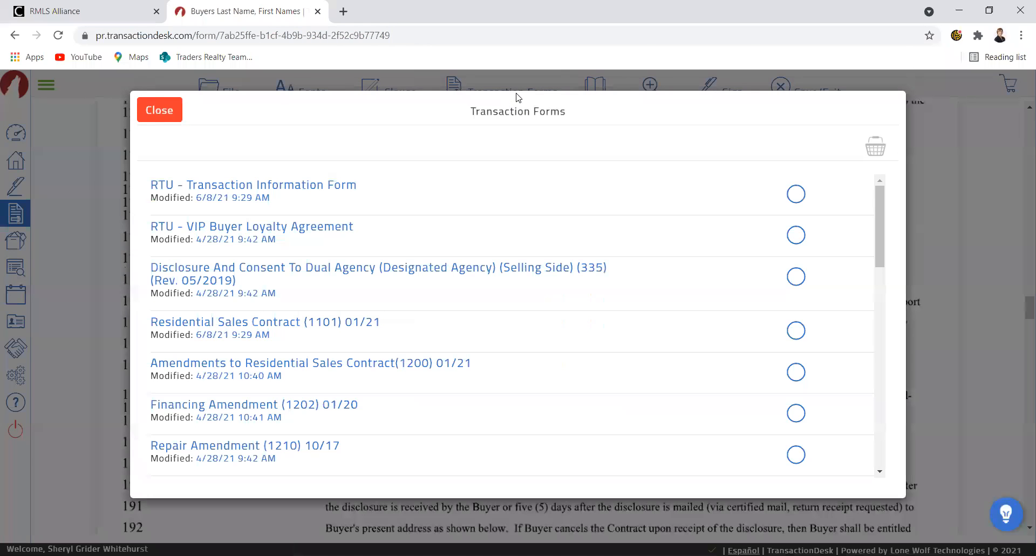
pyautogui.click(306, 370)
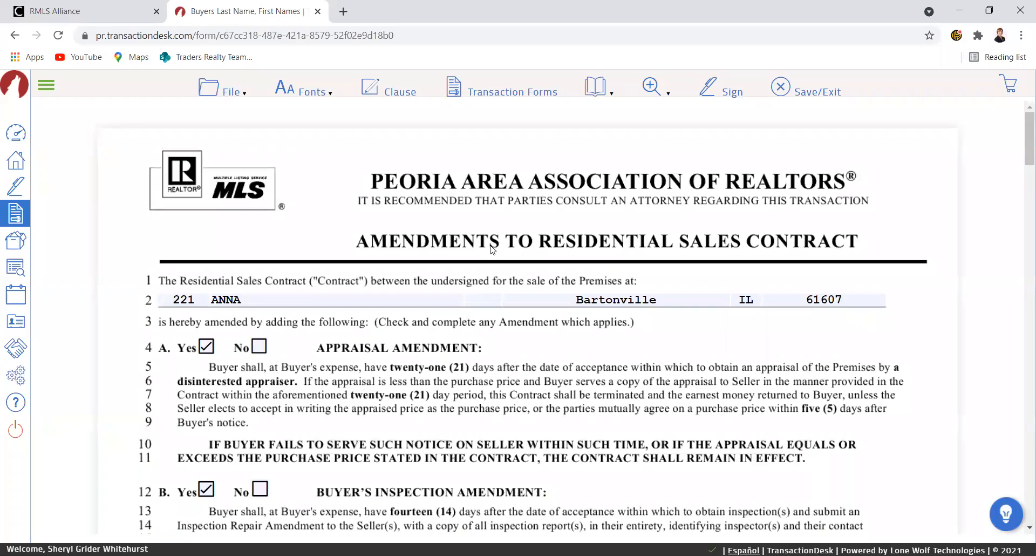
pyautogui.scroll(-5, 492, 250)
pyautogui.scroll(4, 492, 250)
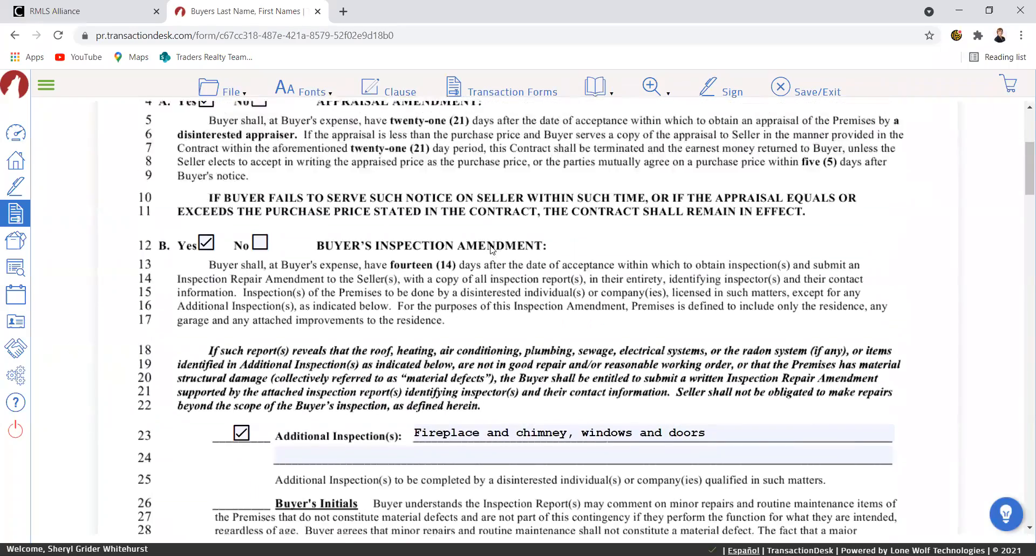
pyautogui.scroll(-5, 492, 250)
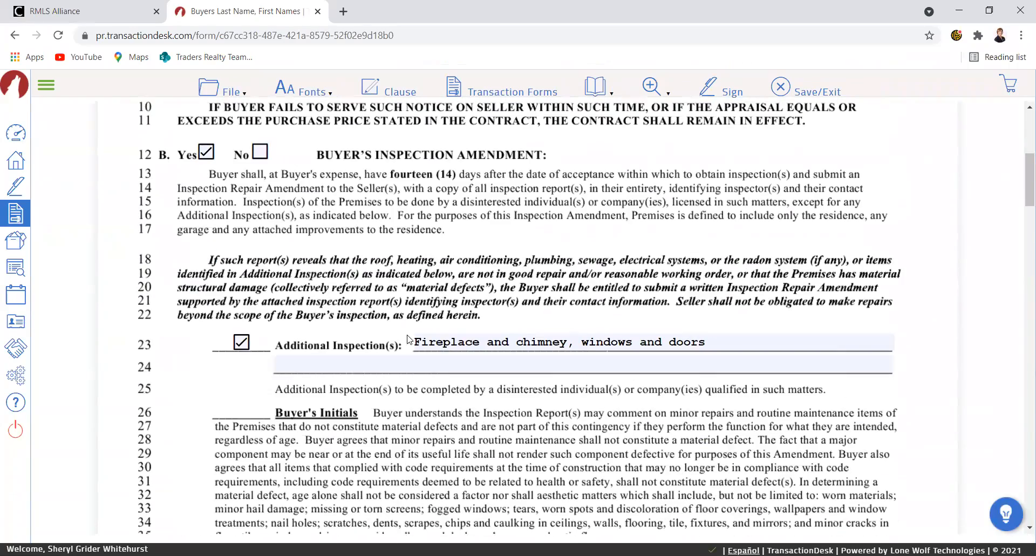
# Delete 'Fireplace and chimney' from Additional Inspection(s), leaving windows and doors, and save the form.
pyautogui.moveTo(411, 341); pyautogui.dragTo(577, 340)
pyautogui.press('BackSpace')
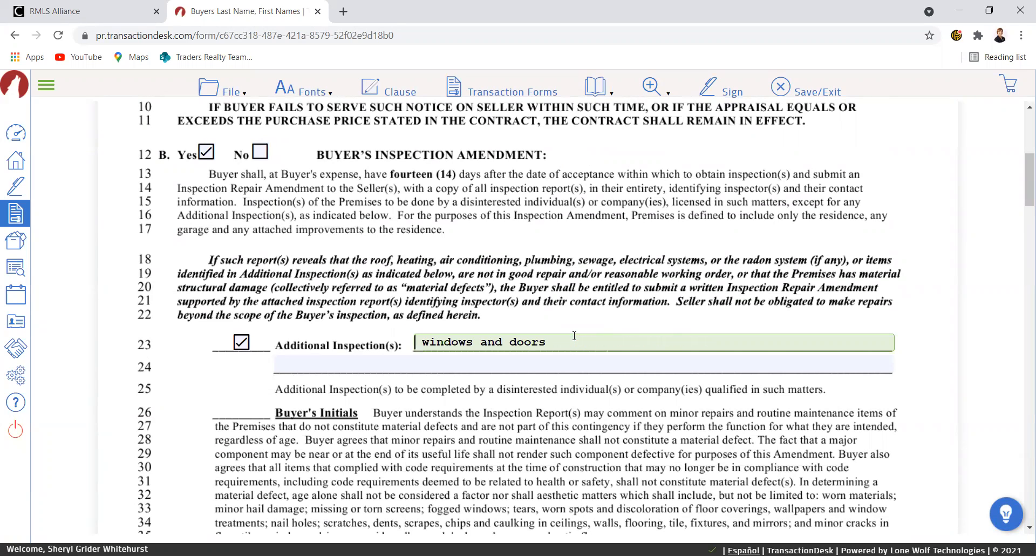
pyautogui.moveTo(232, 91)
pyautogui.moveTo(273, 205)
pyautogui.click(322, 195)
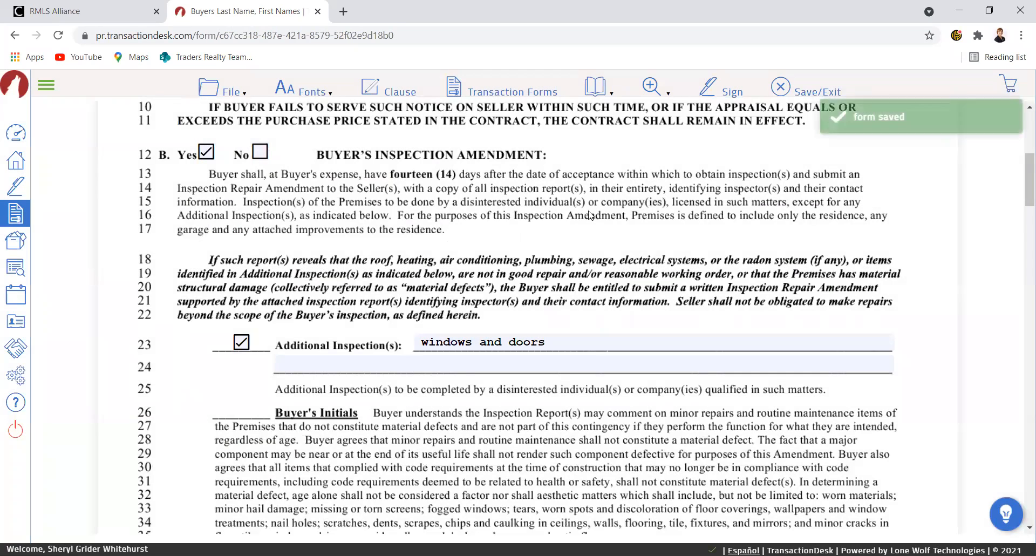
pyautogui.click(456, 87)
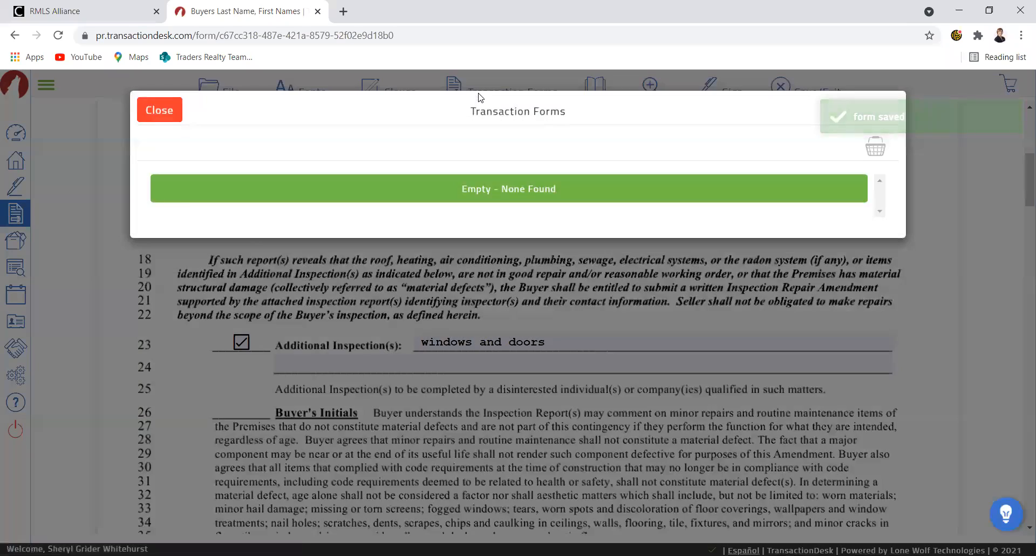
pyautogui.click(266, 403)
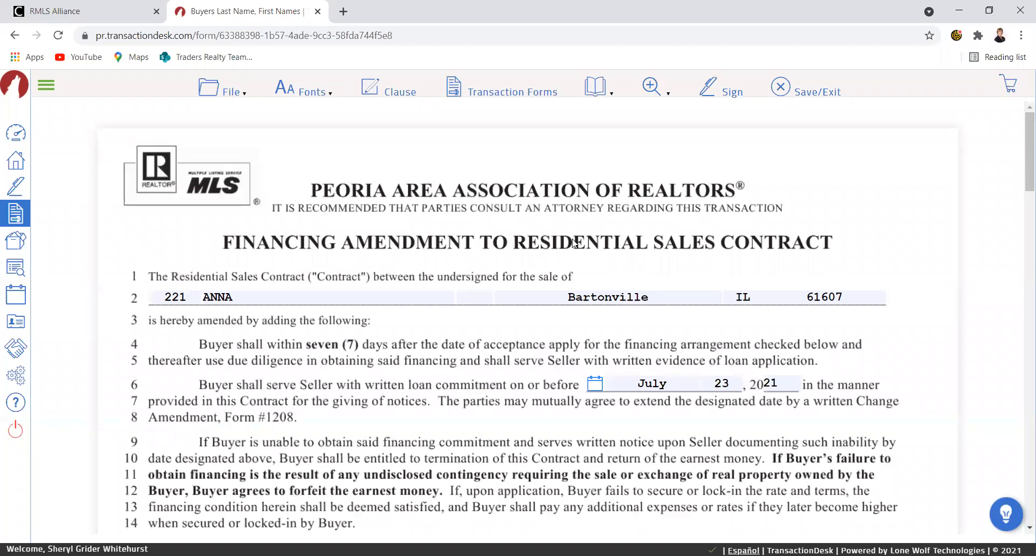
pyautogui.scroll(-2, 653, 200)
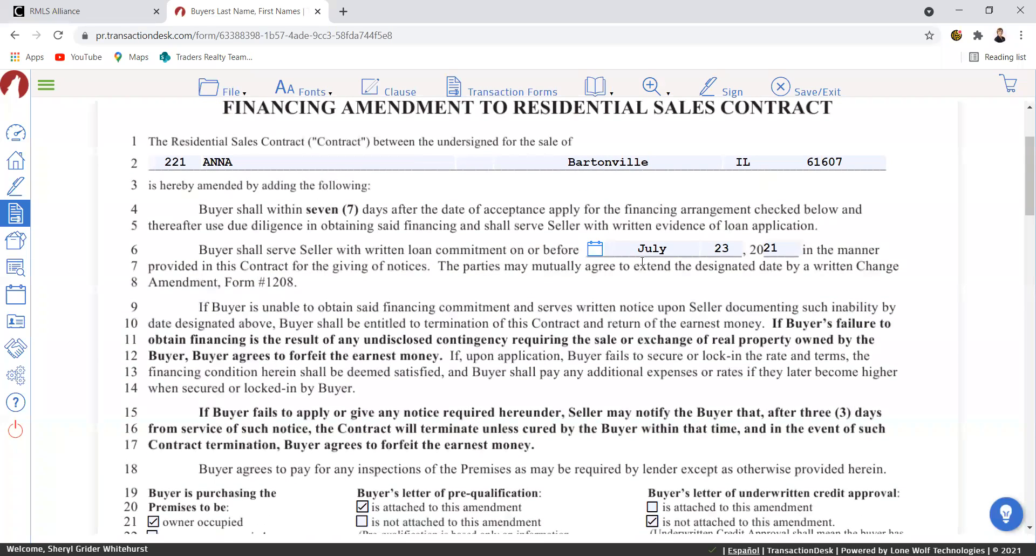
pyautogui.scroll(-3, 679, 345)
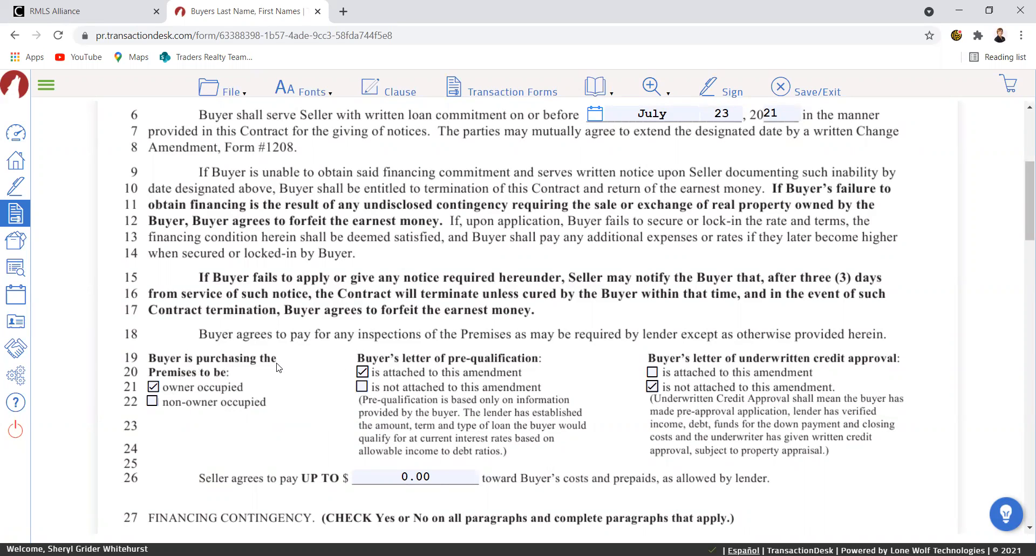
pyautogui.scroll(-8, 576, 394)
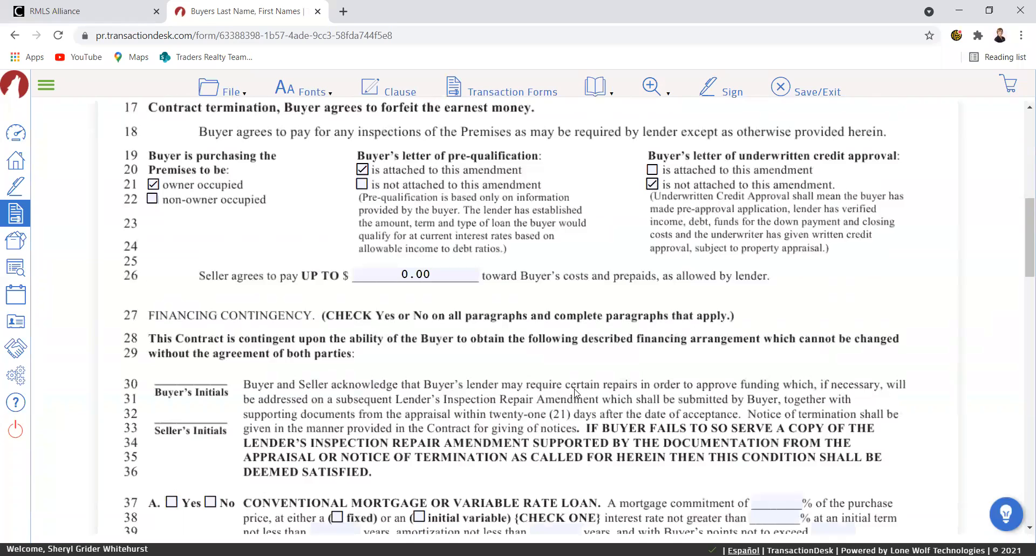
# Choose a conventional mortgage with 95% commitment and a fixed rate of up to 3.5%.
pyautogui.scroll(-1, 577, 391)
pyautogui.click(172, 232)
pyautogui.click(764, 232)
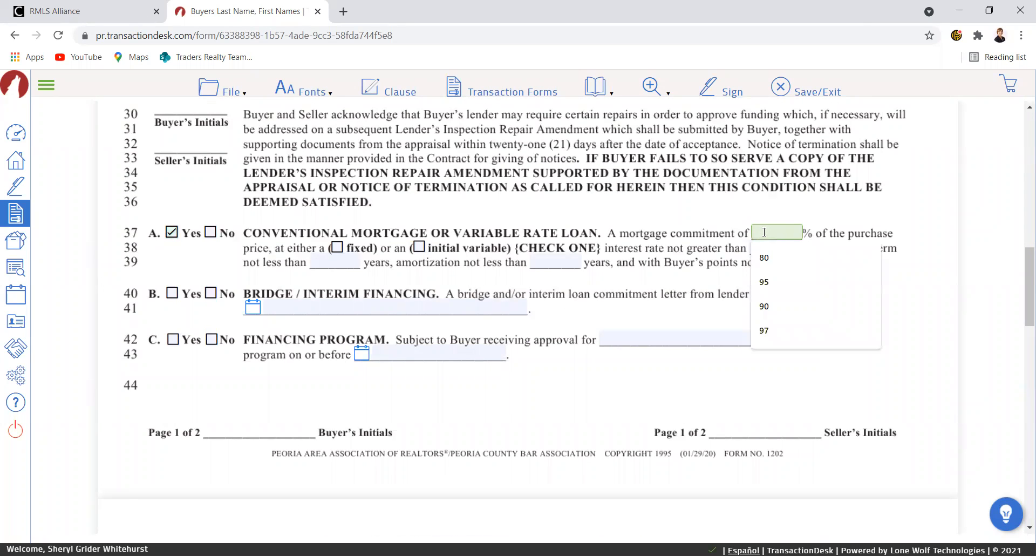
pyautogui.click(764, 281)
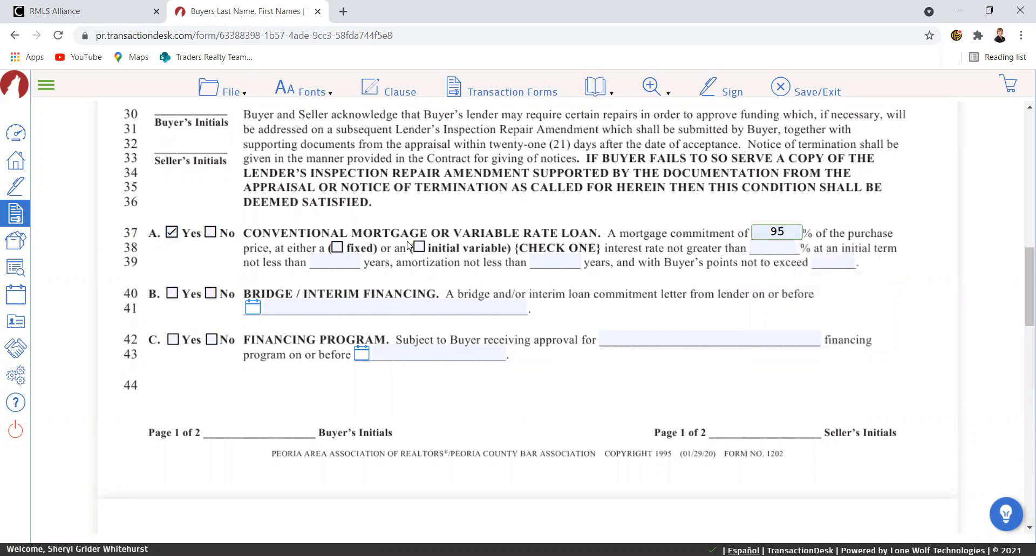
pyautogui.click(337, 247)
pyautogui.click(774, 246)
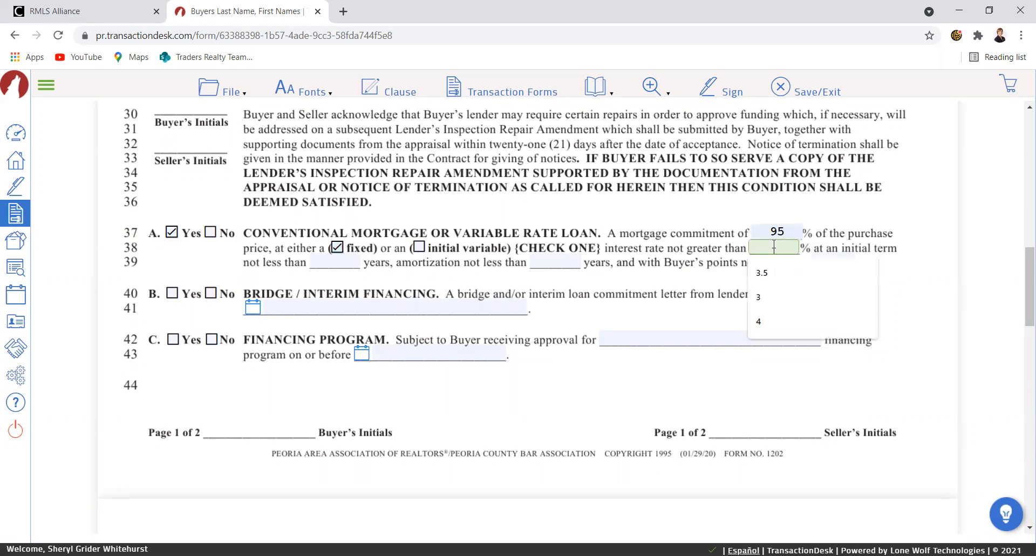
pyautogui.click(763, 273)
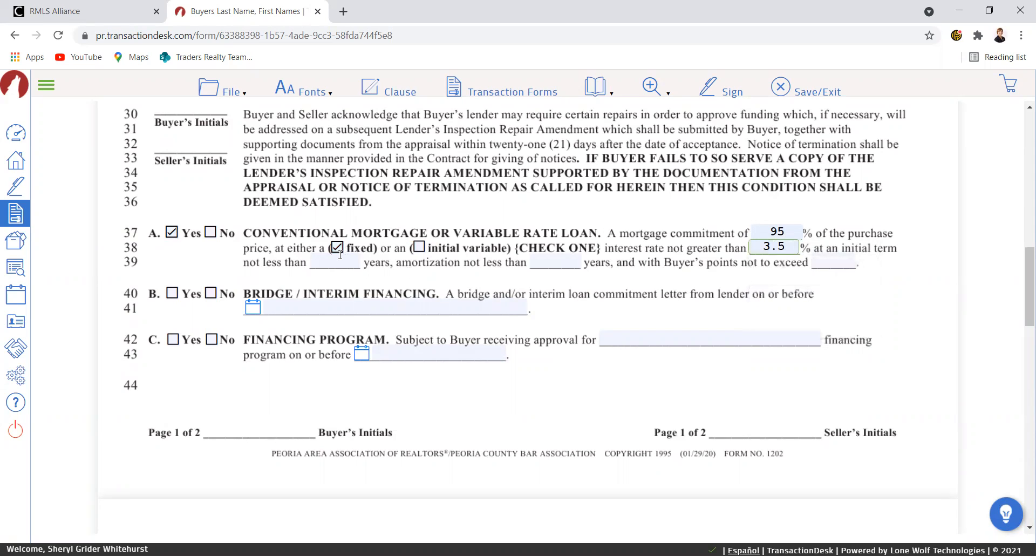
# Enter a 30-year term, 30-year amortization and 0 points, then save the amendment.
pyautogui.click(340, 258)
pyautogui.write('30')
pyautogui.press('Tab')
pyautogui.write('30')
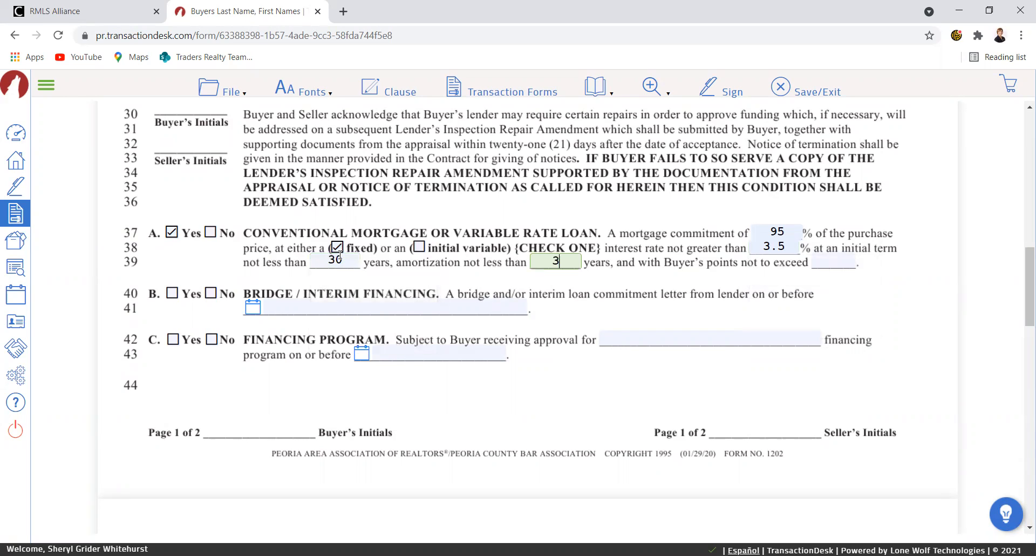
pyautogui.press('Tab')
pyautogui.write('0')
pyautogui.press('Tab')
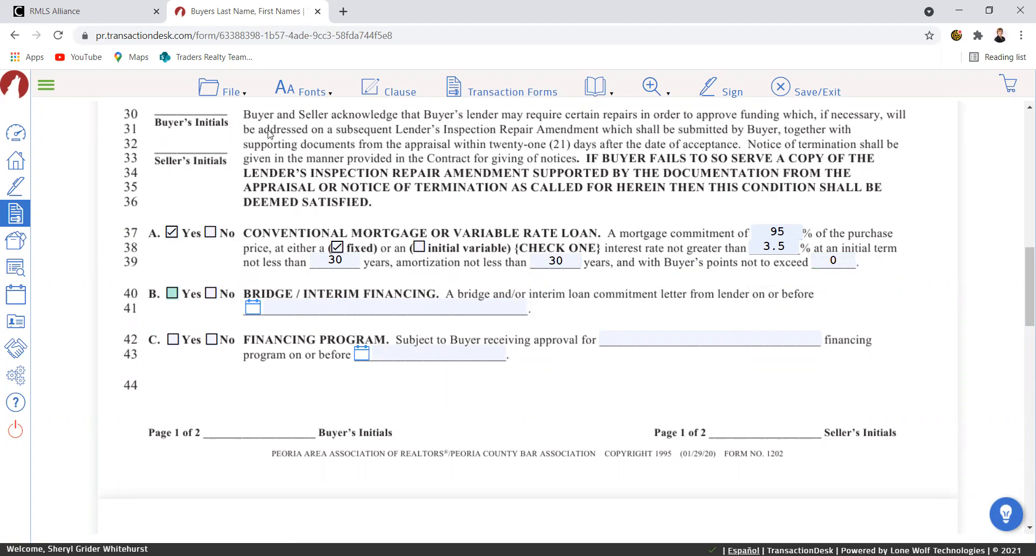
pyautogui.click(217, 93)
pyautogui.moveTo(235, 194)
pyautogui.click(317, 189)
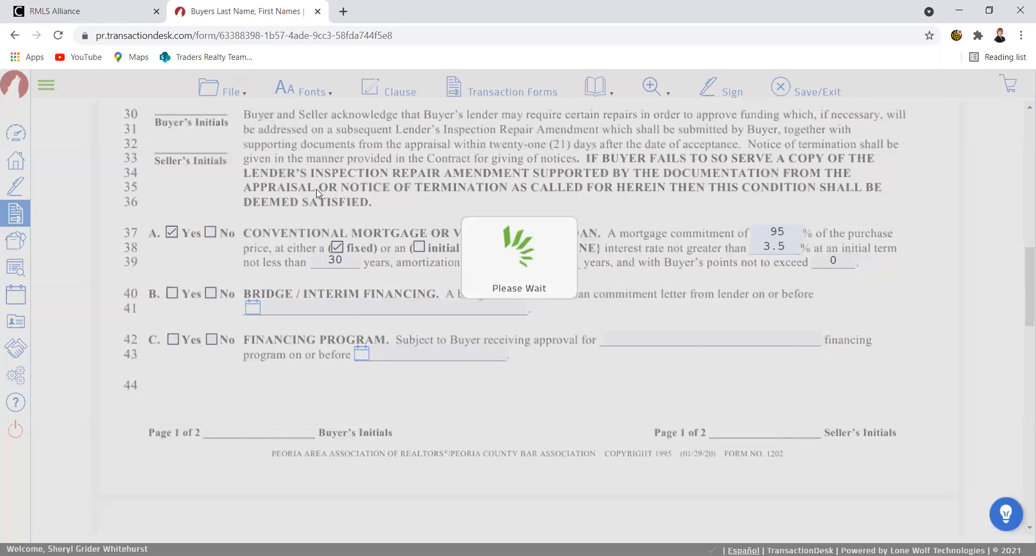